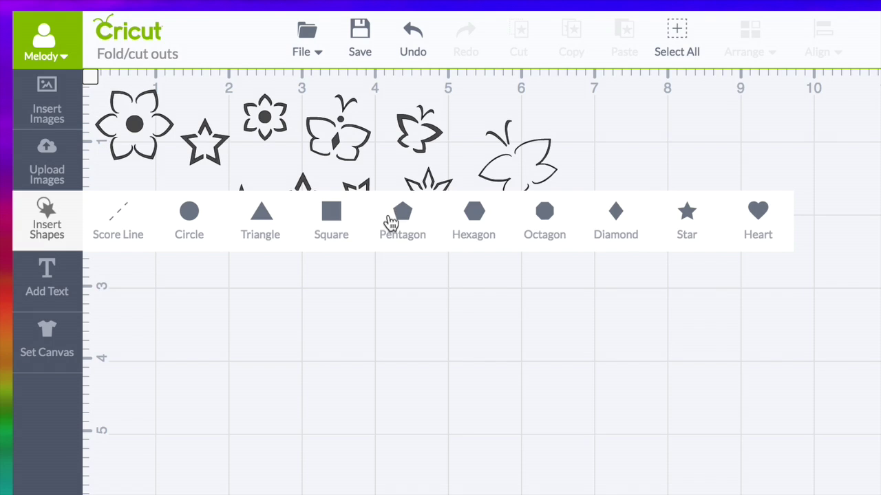
# Step: Add the letter J as text and set its font to Arial Black from the system fonts
pyautogui.click(538, 253)
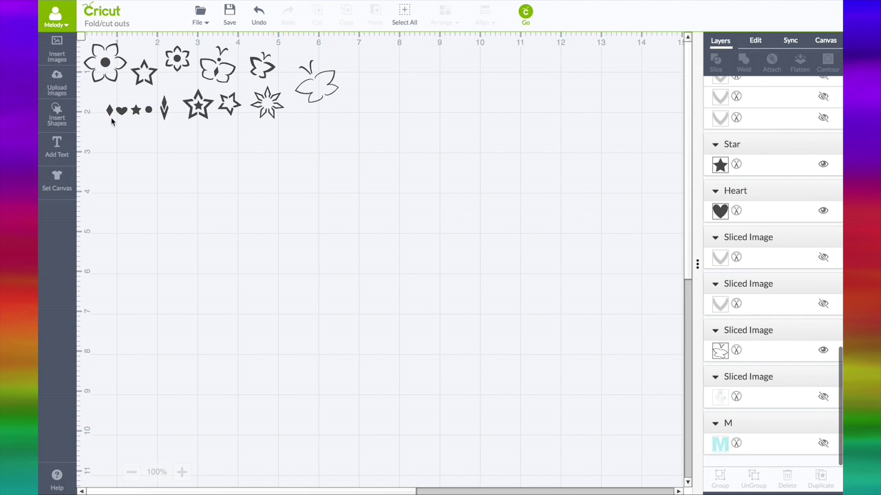
pyautogui.click(57, 146)
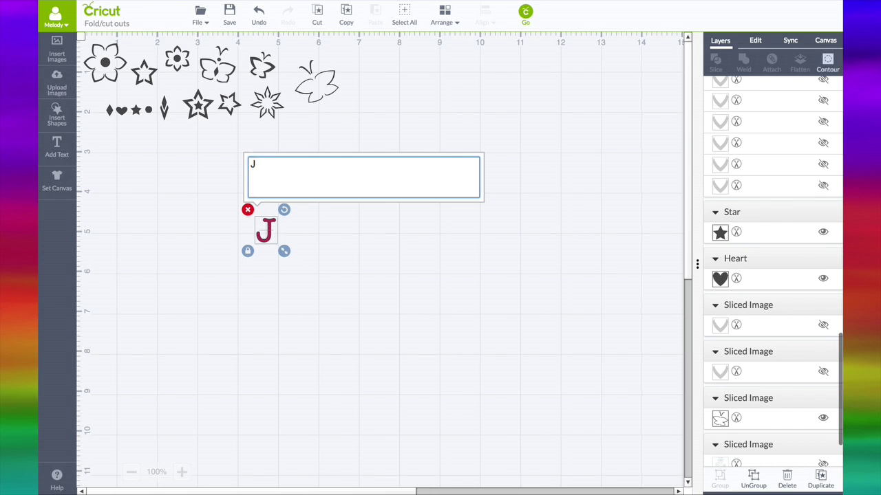
pyautogui.click(756, 40)
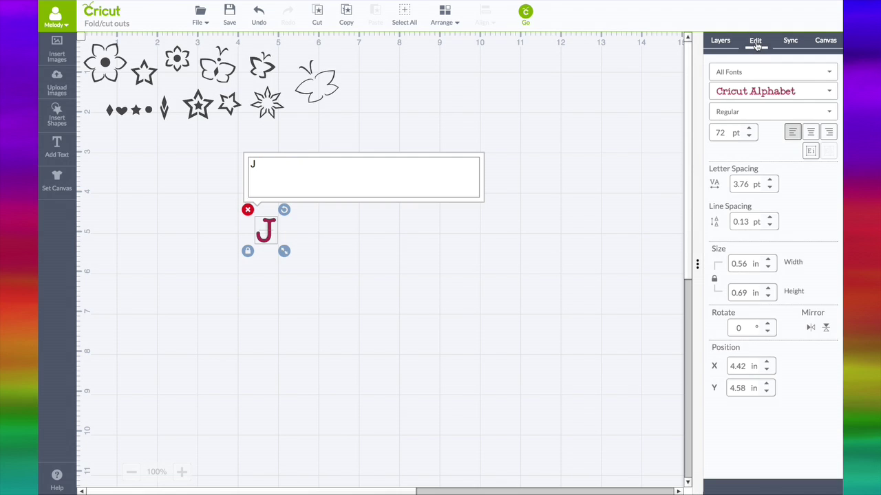
pyautogui.click(831, 93)
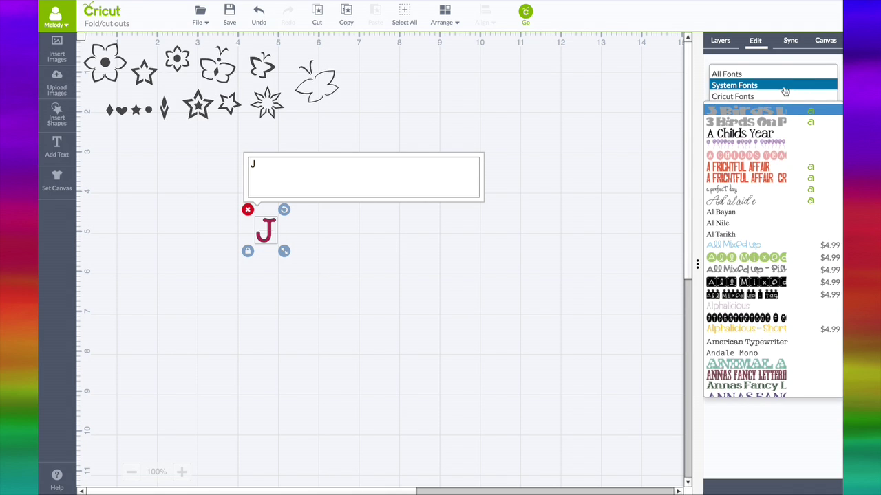
pyautogui.click(783, 83)
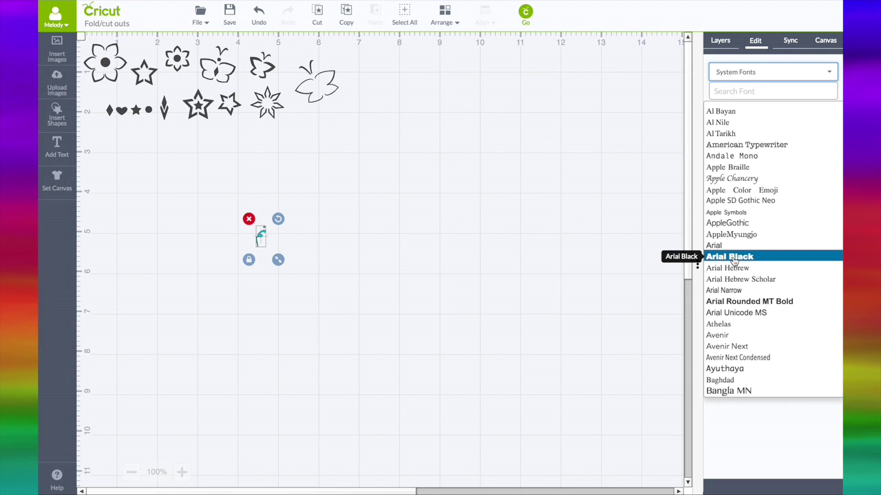
pyautogui.click(733, 260)
# Step: Enlarge and reposition the letter J on the canvas, setting its height to 7.5 in
pyautogui.moveTo(278, 259); pyautogui.dragTo(450, 407)
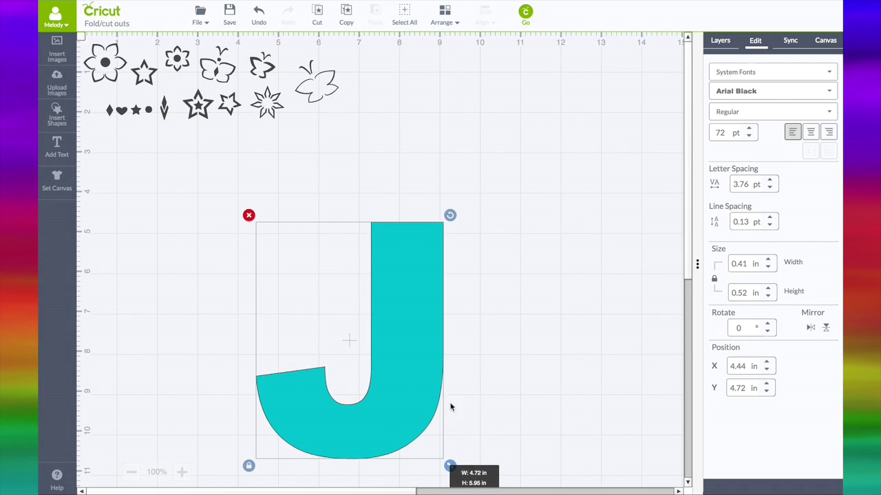
pyautogui.moveTo(389, 279); pyautogui.dragTo(351, 234)
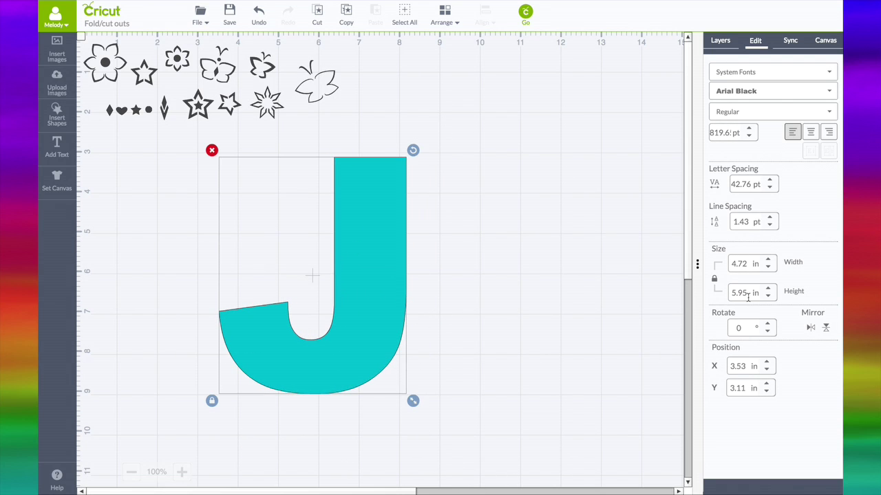
pyautogui.click(742, 291)
pyautogui.press('Return')
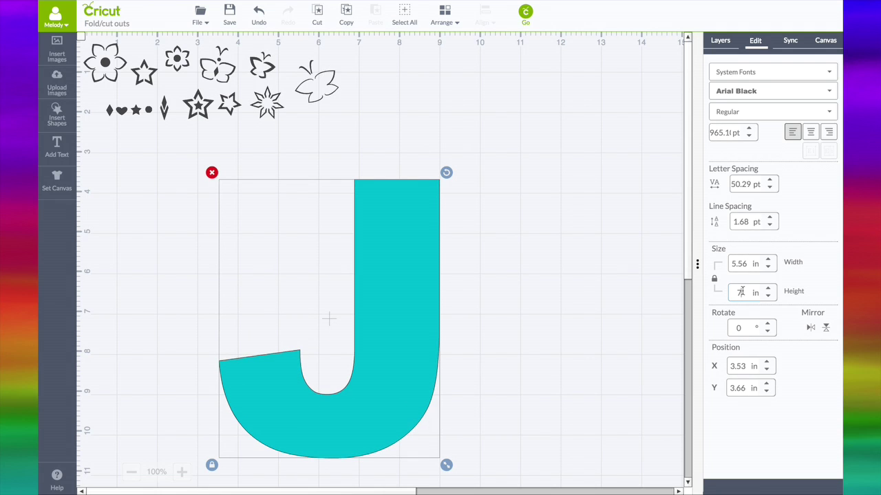
pyautogui.write('5')
pyautogui.press('Return')
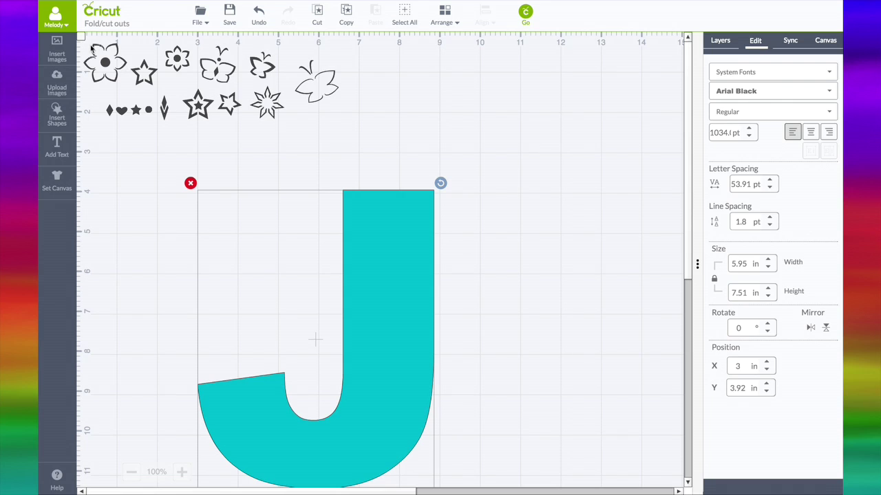
# Step: Duplicate the whole set of flower, star, butterfly and small cut-out shapes and place the copy below the originals
pyautogui.click(109, 62)
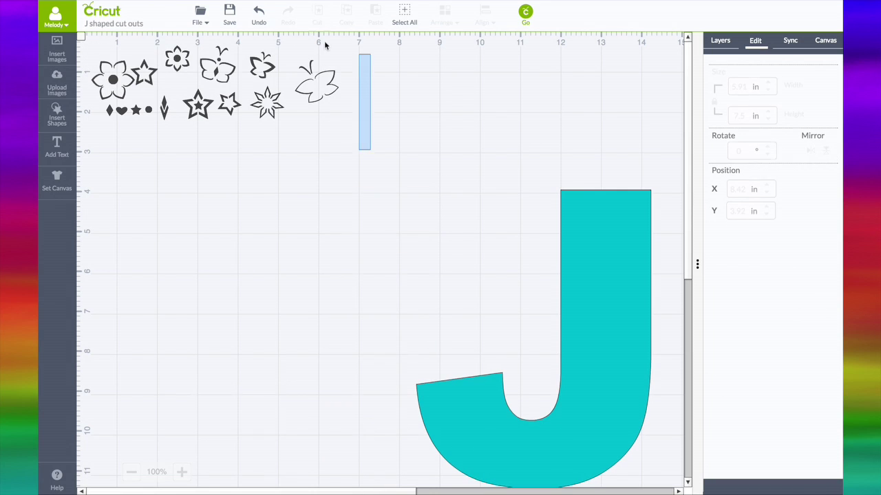
pyautogui.moveTo(68, 31); pyautogui.dragTo(78, 39)
pyautogui.click(721, 40)
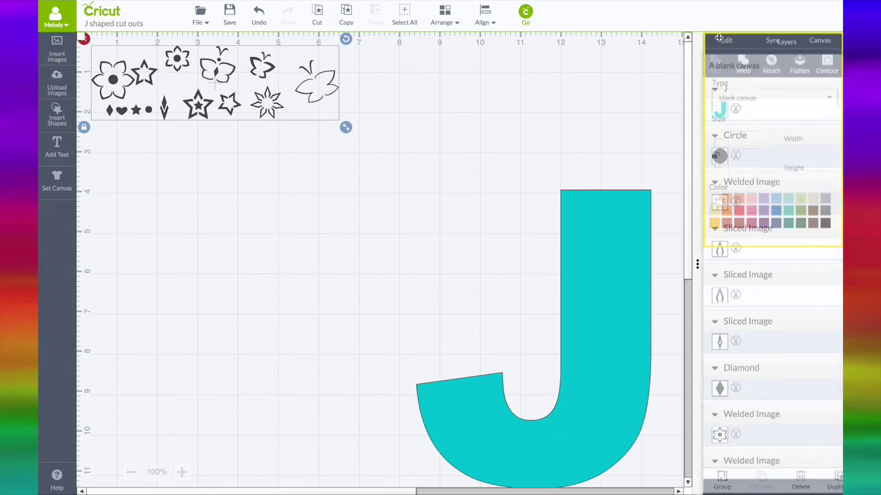
pyautogui.click(820, 476)
pyautogui.moveTo(289, 113); pyautogui.dragTo(318, 253)
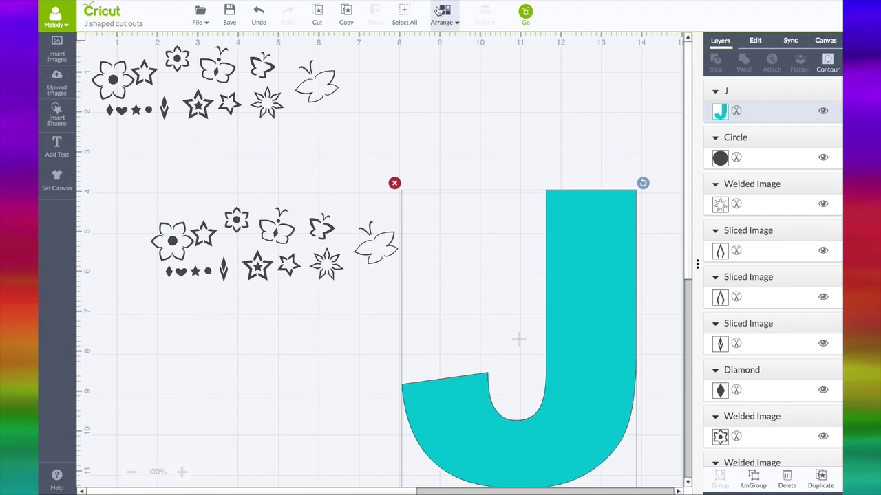
# Step: Send the letter J behind the other shapes and duplicate the copied set of cut-outs for extra pieces
pyautogui.click(446, 15)
pyautogui.click(453, 48)
pyautogui.moveTo(172, 241)
pyautogui.mouseDown()
pyautogui.moveTo(159, 207)
pyautogui.moveTo(171, 228)
pyautogui.mouseUp()
pyautogui.click(122, 178)
pyautogui.moveTo(122, 173); pyautogui.dragTo(399, 325)
pyautogui.click(822, 482)
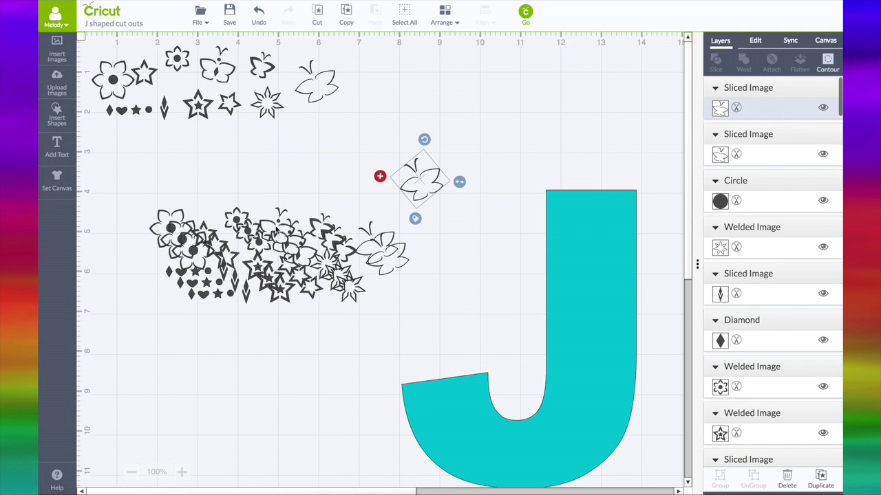
# Step: Place a butterfly, a large flower and a framed star on the J's stem and an outlined butterfly on its hook
pyautogui.moveTo(281, 232); pyautogui.dragTo(625, 345)
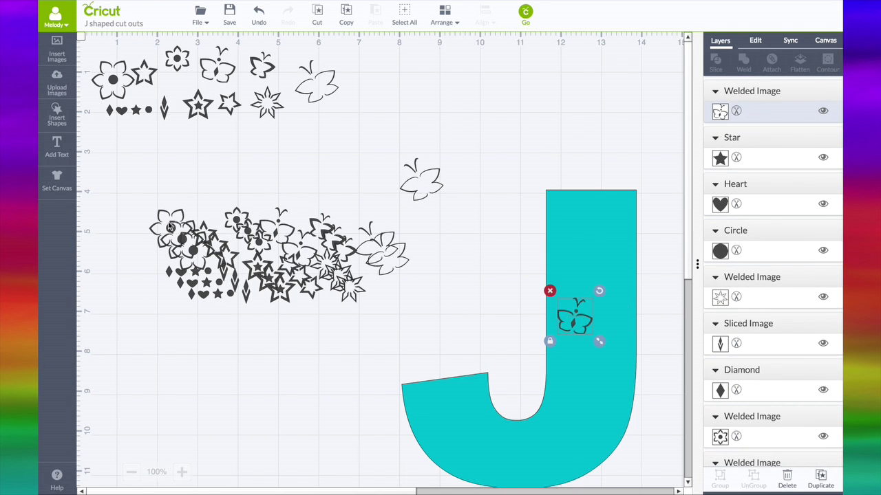
pyautogui.moveTo(170, 227); pyautogui.dragTo(591, 416)
pyautogui.moveTo(264, 274); pyautogui.dragTo(611, 229)
pyautogui.moveTo(434, 171); pyautogui.dragTo(459, 383)
pyautogui.moveTo(452, 427); pyautogui.dragTo(449, 411)
# Step: Add a pointed flower and a second large flower to the J's stem, adjusting the angle and position of the top shapes
pyautogui.moveTo(284, 289); pyautogui.dragTo(292, 338)
pyautogui.moveTo(357, 289); pyautogui.dragTo(642, 374)
pyautogui.moveTo(607, 345); pyautogui.dragTo(601, 357)
pyautogui.moveTo(185, 251); pyautogui.dragTo(563, 214)
pyautogui.moveTo(596, 181); pyautogui.dragTo(589, 178)
pyautogui.moveTo(567, 223); pyautogui.dragTo(573, 233)
pyautogui.moveTo(586, 188); pyautogui.dragTo(575, 184)
pyautogui.moveTo(621, 222)
pyautogui.mouseDown()
pyautogui.moveTo(624, 205)
pyautogui.moveTo(648, 210)
pyautogui.moveTo(623, 214)
pyautogui.mouseUp()
pyautogui.click(432, 199)
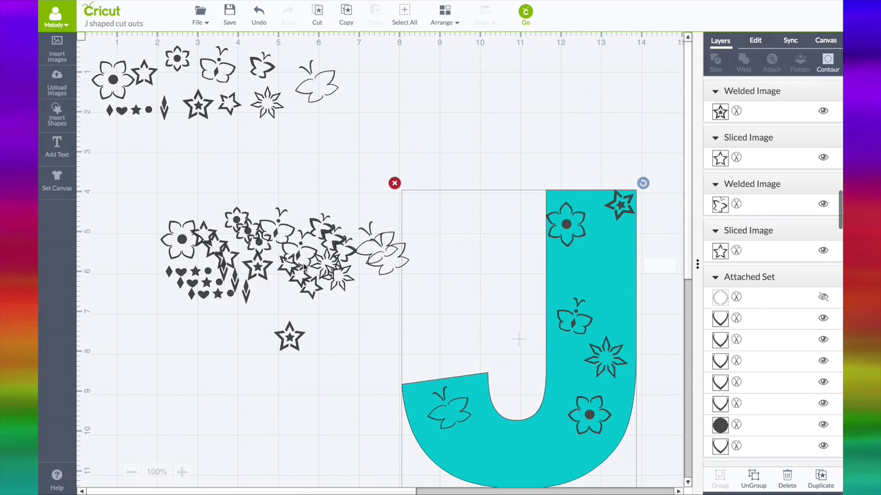
# Step: Place a pointed flower on the J's hook, and an enlarged small flower and a small outlined star on its upper stem
pyautogui.moveTo(316, 275); pyautogui.dragTo(455, 453)
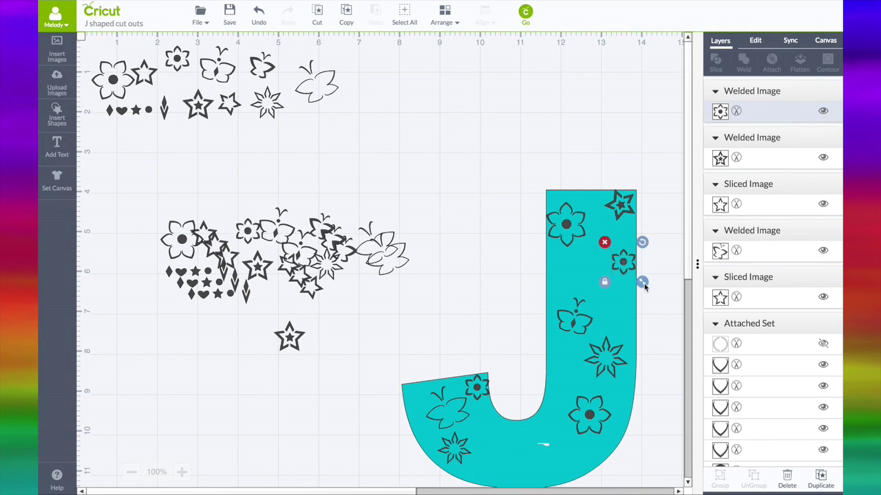
pyautogui.moveTo(617, 260); pyautogui.dragTo(616, 279)
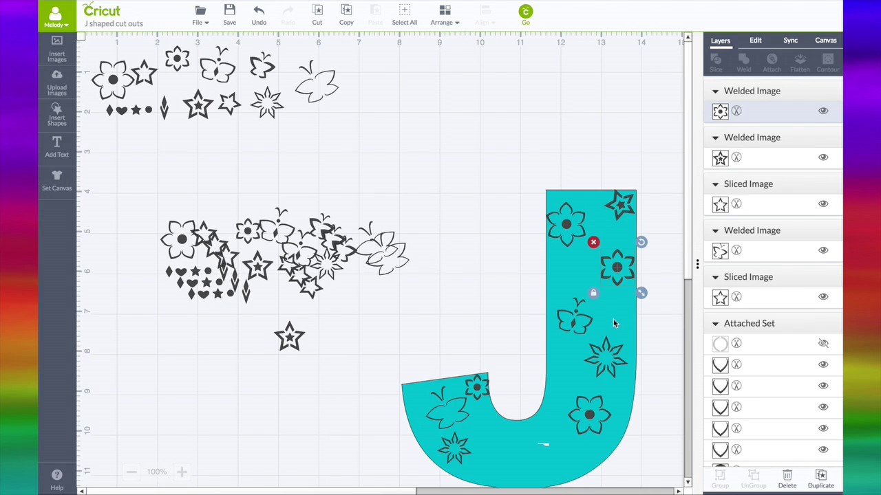
pyautogui.moveTo(309, 289); pyautogui.dragTo(555, 260)
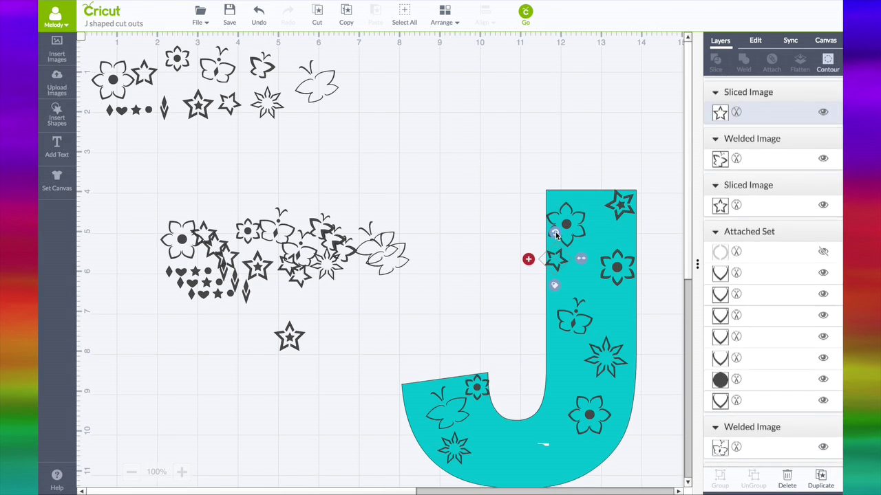
pyautogui.moveTo(557, 254); pyautogui.dragTo(560, 251)
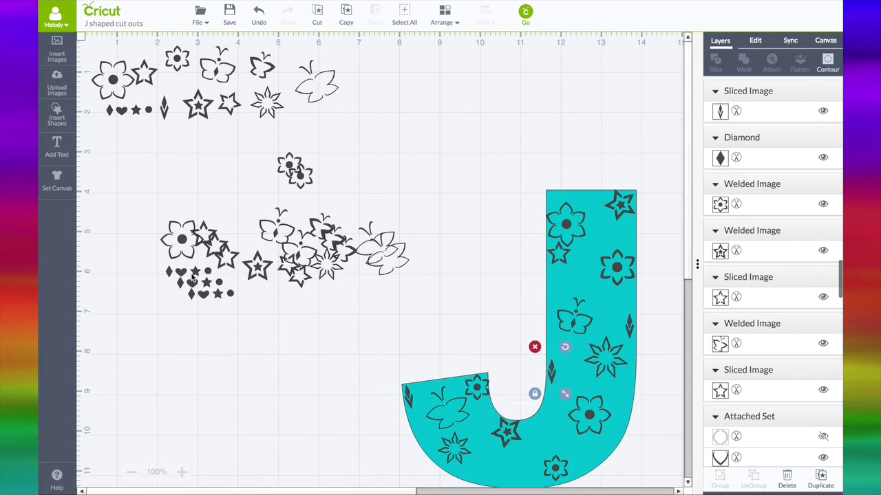
# Step: Place a small heart, a small solid star and a small circle around the outlined butterfly on the J's hook
pyautogui.moveTo(440, 324); pyautogui.dragTo(456, 396)
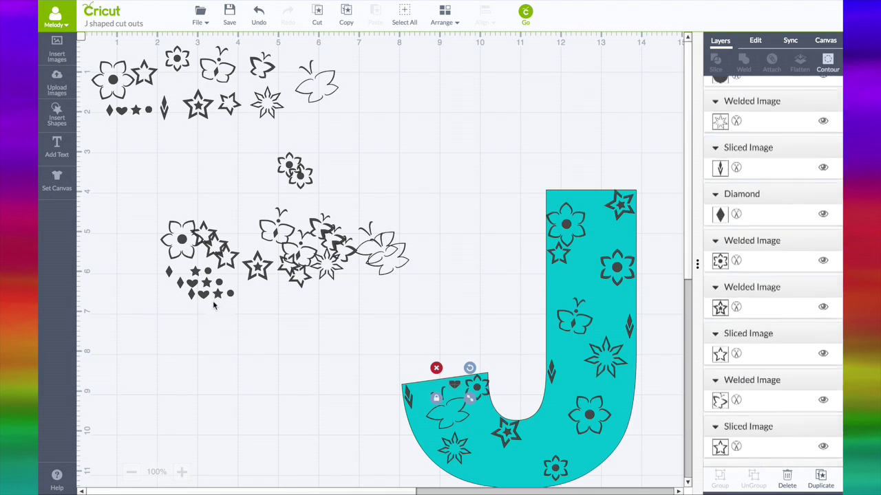
pyautogui.moveTo(217, 298); pyautogui.dragTo(419, 425)
pyautogui.moveTo(232, 295); pyautogui.dragTo(420, 390)
# Step: Create larger versions of the small circle, heart and diamond beside the spare shapes
pyautogui.moveTo(207, 283)
pyautogui.mouseDown()
pyautogui.moveTo(568, 257)
pyautogui.moveTo(590, 246)
pyautogui.moveTo(218, 280)
pyautogui.mouseUp()
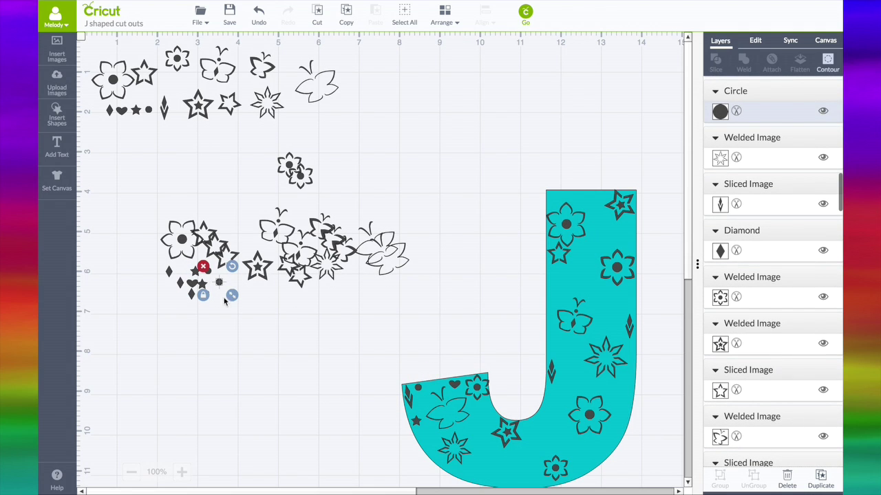
pyautogui.hotkey('ctrl', 'd')
pyautogui.moveTo(243, 311); pyautogui.dragTo(247, 315)
pyautogui.click(231, 322)
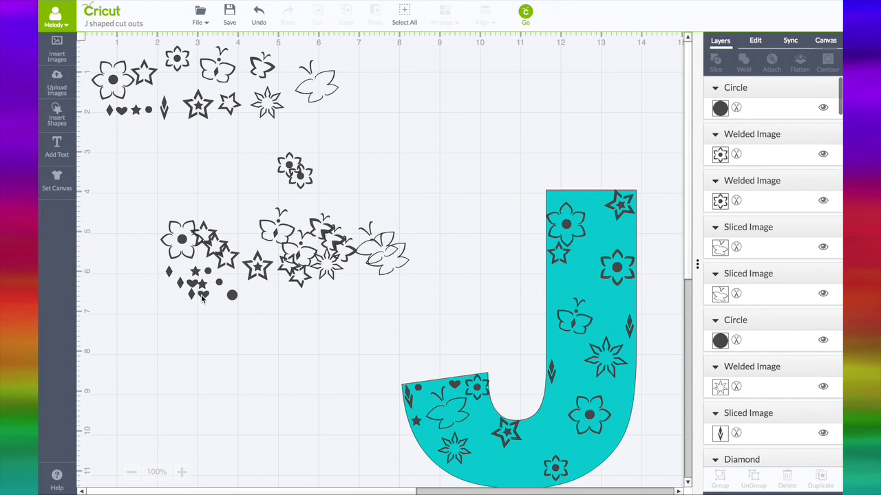
pyautogui.click(203, 295)
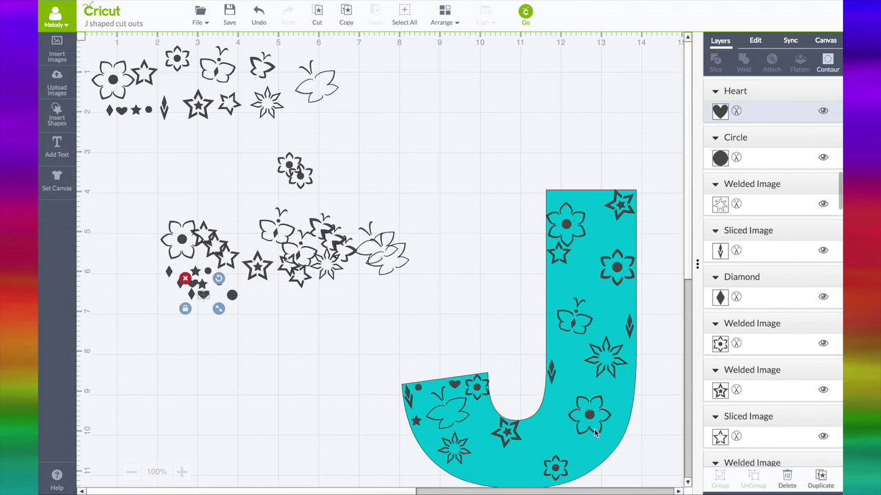
pyautogui.moveTo(229, 320); pyautogui.dragTo(236, 325)
pyautogui.click(187, 306)
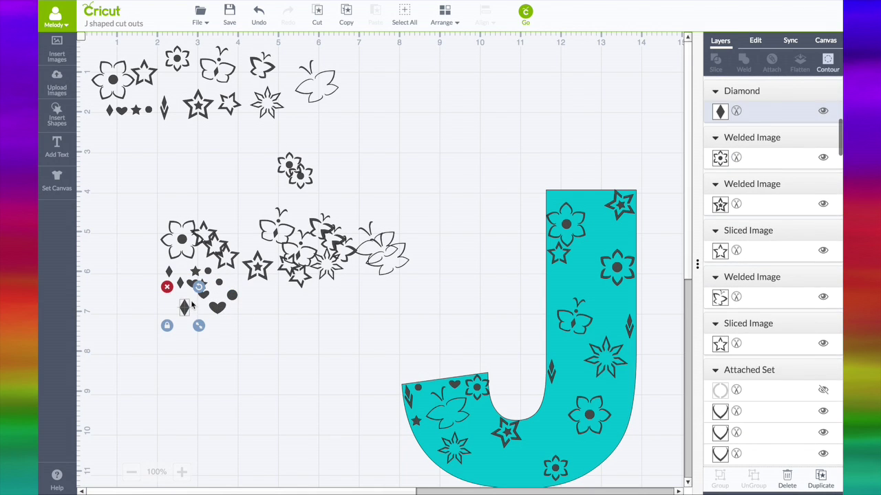
pyautogui.click(234, 316)
# Step: Select all the spare small diamonds, hearts, stars and circles and duplicate them repeatedly
pyautogui.moveTo(252, 328); pyautogui.dragTo(143, 262)
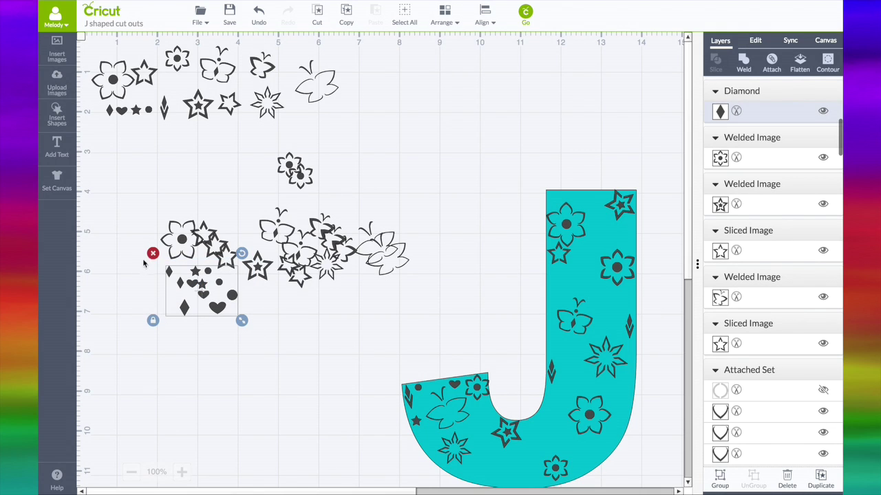
pyautogui.click(822, 480)
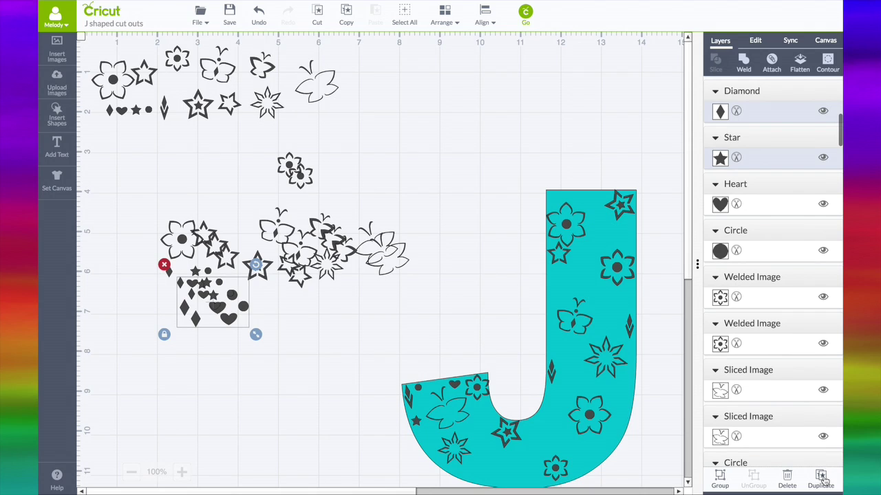
pyautogui.hotkey('ctrl', 'd')
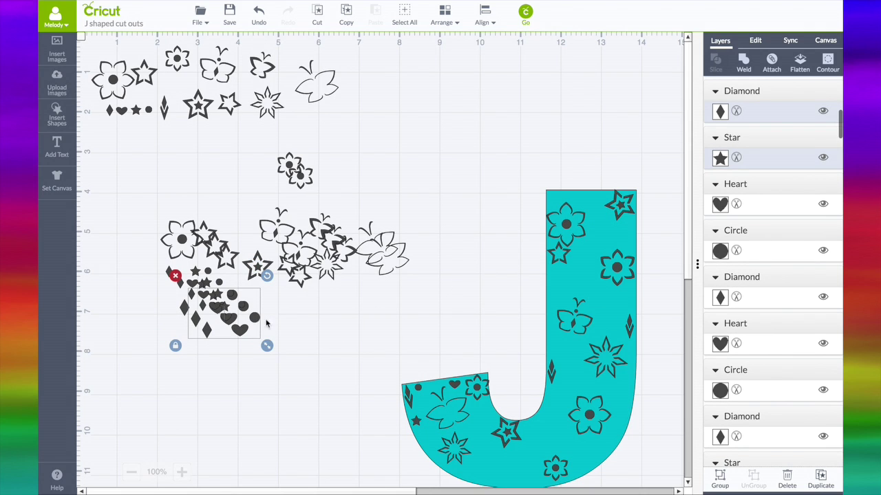
# Step: Place a large heart, two small circles and a large circle around the flower and star on the J's upper stem
pyautogui.moveTo(248, 322); pyautogui.dragTo(616, 237)
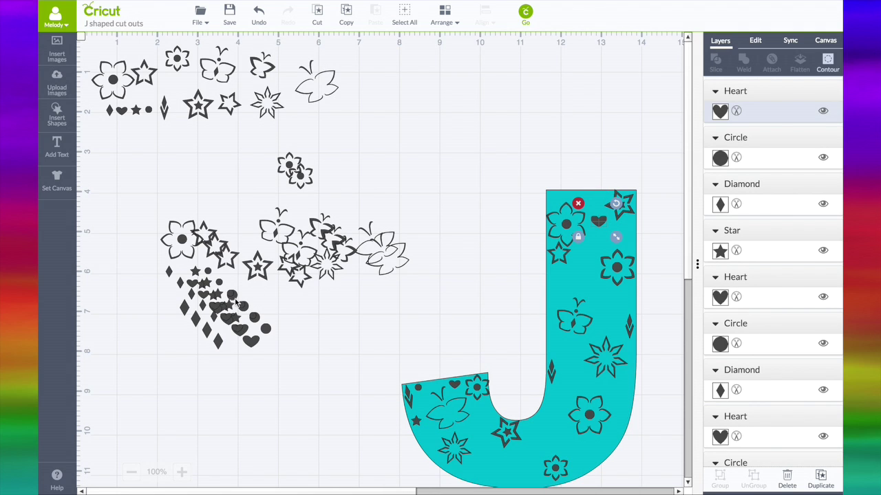
pyautogui.moveTo(220, 283); pyautogui.dragTo(547, 195)
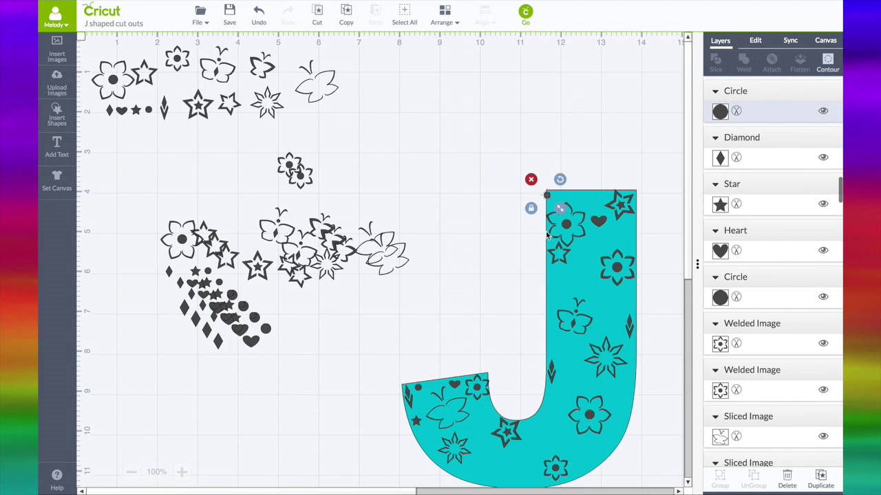
pyautogui.click(491, 253)
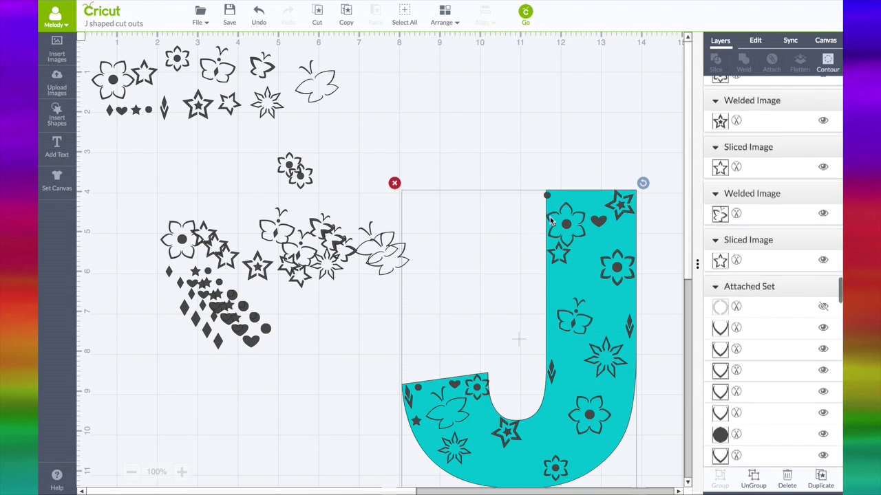
pyautogui.moveTo(547, 196); pyautogui.dragTo(552, 197)
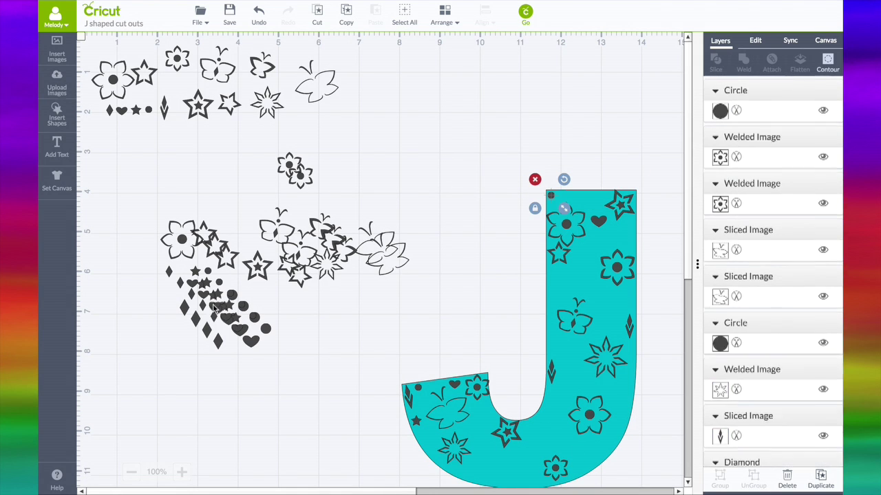
pyautogui.moveTo(242, 310); pyautogui.dragTo(630, 223)
pyautogui.moveTo(265, 331); pyautogui.dragTo(581, 250)
# Step: Fill the gaps along the J's top edge with a large diamond, a small heart and two small solid stars
pyautogui.moveTo(184, 312); pyautogui.dragTo(580, 207)
pyautogui.moveTo(596, 181); pyautogui.dragTo(600, 186)
pyautogui.moveTo(205, 295); pyautogui.dragTo(555, 207)
pyautogui.moveTo(195, 272); pyautogui.dragTo(565, 194)
pyautogui.moveTo(208, 283); pyautogui.dragTo(604, 196)
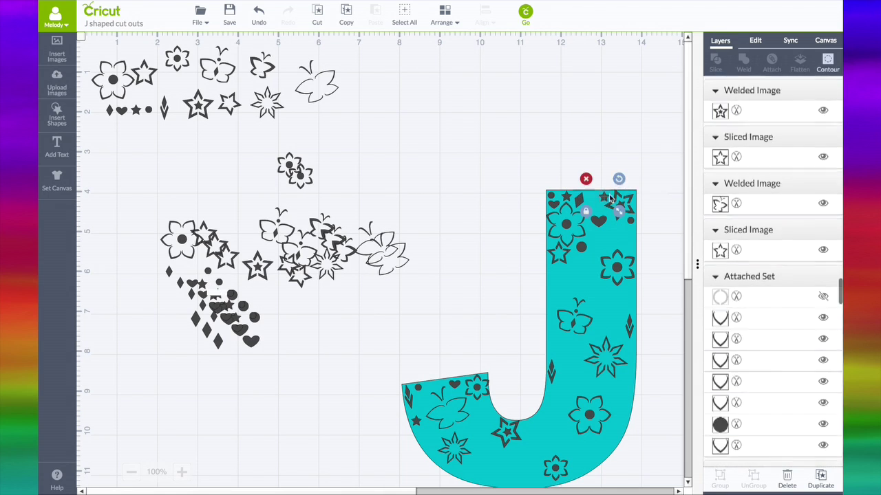
# Step: Place a small diamond on the J's upper stem and an outlined star and a large heart on its hook
pyautogui.click(218, 282)
pyautogui.moveTo(214, 317); pyautogui.dragTo(616, 230)
pyautogui.moveTo(203, 285); pyautogui.dragTo(463, 245)
pyautogui.moveTo(297, 281); pyautogui.dragTo(497, 449)
pyautogui.moveTo(251, 341); pyautogui.dragTo(455, 439)
# Step: Set a small diamond and heart aside on the canvas and fit a solid star and a diamond into the J's upper stem
pyautogui.moveTo(203, 305); pyautogui.dragTo(287, 313)
pyautogui.click(235, 317)
pyautogui.moveTo(192, 283); pyautogui.dragTo(453, 293)
pyautogui.moveTo(461, 244); pyautogui.dragTo(592, 209)
pyautogui.moveTo(203, 305); pyautogui.dragTo(630, 236)
# Step: Add a small flower and small butterfly to the J's stem and a butterfly to its lower curve, nudging neighbouring shapes
pyautogui.moveTo(295, 170); pyautogui.dragTo(567, 283)
pyautogui.moveTo(273, 229); pyautogui.dragTo(551, 434)
pyautogui.moveTo(582, 409); pyautogui.dragTo(577, 402)
pyautogui.moveTo(344, 248); pyautogui.dragTo(607, 275)
pyautogui.moveTo(598, 244); pyautogui.dragTo(619, 242)
# Step: Duplicate a circle several times on the empty canvas and weld a ring of the copies into a flower shape
pyautogui.moveTo(635, 220); pyautogui.dragTo(415, 126)
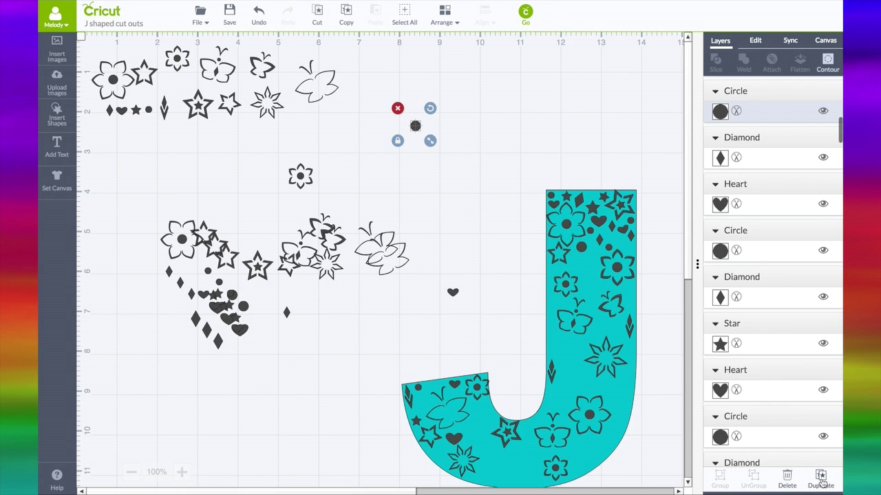
pyautogui.click(820, 479)
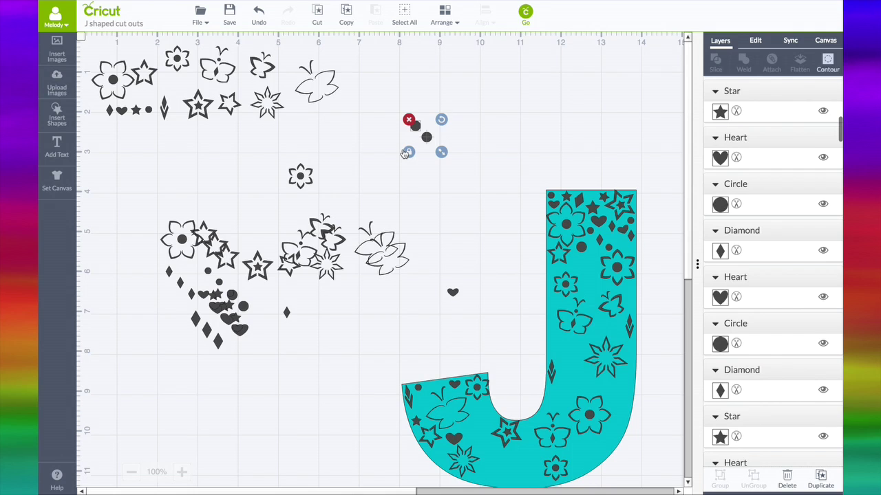
pyautogui.hotkey('ctrl', 'd')
pyautogui.hotkey('ctrl', 'd')
pyautogui.hotkey('ctrl', 'd')
pyautogui.moveTo(465, 174); pyautogui.dragTo(432, 139)
pyautogui.click(460, 173)
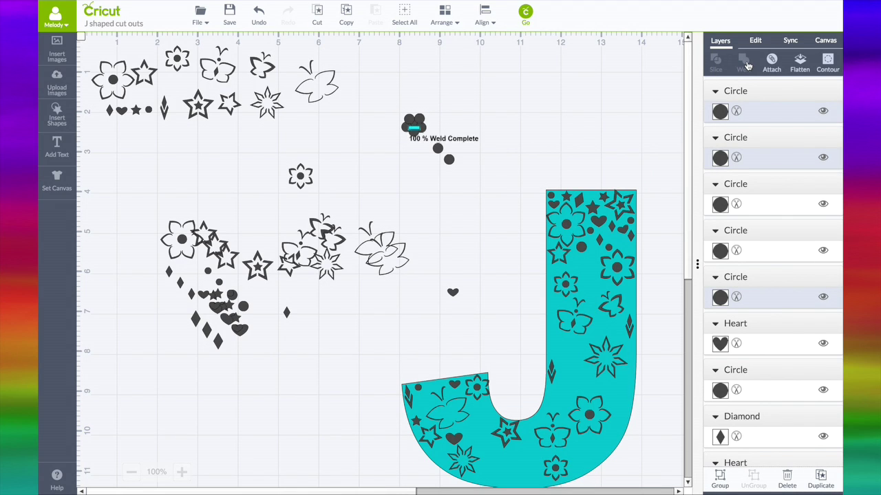
# Step: Move the welded flower above the J, duplicate it three times and set one copy below the row of small source shapes
pyautogui.moveTo(410, 123); pyautogui.dragTo(566, 172)
pyautogui.moveTo(600, 226); pyautogui.dragTo(586, 286)
pyautogui.click(566, 172)
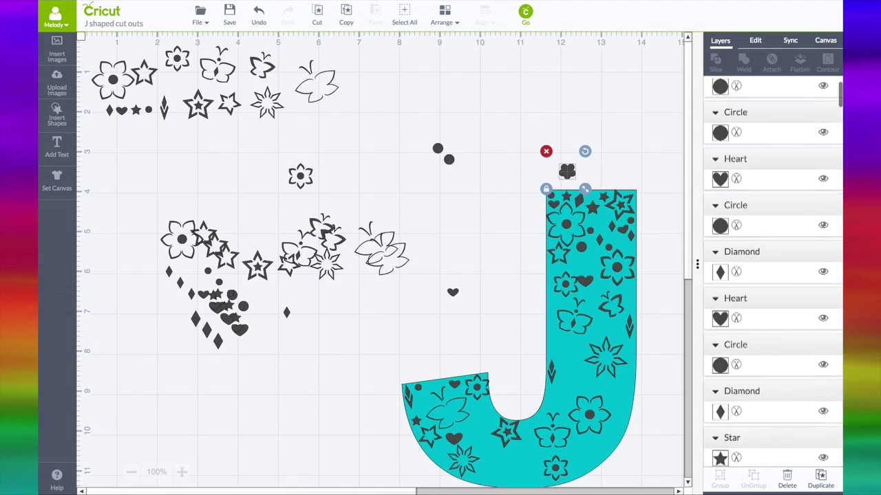
pyautogui.click(822, 480)
pyautogui.click(822, 480)
pyautogui.click(822, 480)
pyautogui.moveTo(569, 174); pyautogui.dragTo(151, 136)
# Step: Arrange a heart, a diamond and a small solid flower along the edges of the J's mid stem, and duplicate the solid flower
pyautogui.moveTo(601, 206); pyautogui.dragTo(588, 264)
pyautogui.moveTo(592, 197); pyautogui.dragTo(557, 271)
pyautogui.moveTo(602, 246); pyautogui.dragTo(590, 263)
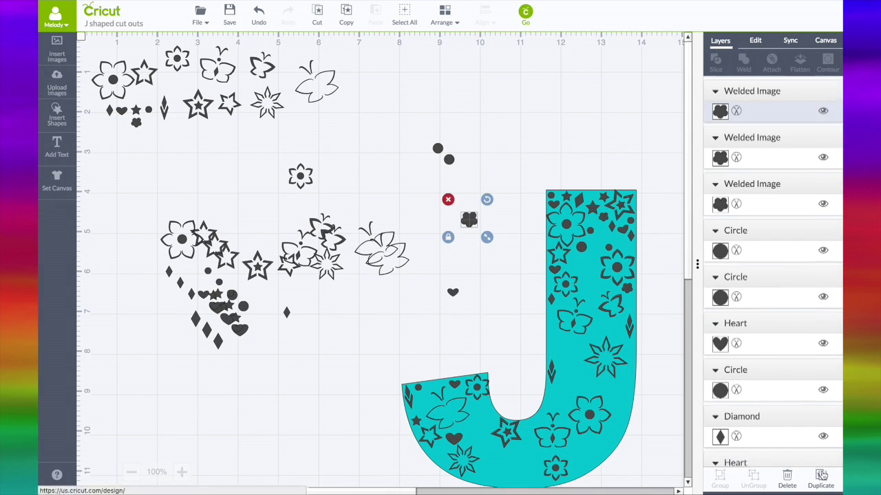
pyautogui.click(820, 471)
pyautogui.click(819, 465)
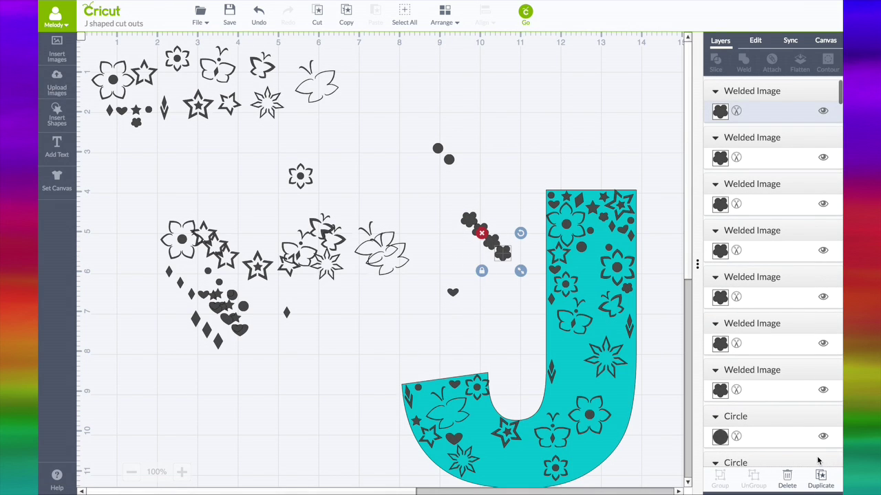
# Step: Fit solid flowers of two sizes, two stars and a small circle into the gaps of the J's upper stem
pyautogui.moveTo(471, 219); pyautogui.dragTo(598, 244)
pyautogui.moveTo(688, 252); pyautogui.dragTo(687, 260)
pyautogui.click(820, 475)
pyautogui.moveTo(218, 212); pyautogui.dragTo(587, 195)
pyautogui.moveTo(606, 176); pyautogui.dragTo(611, 187)
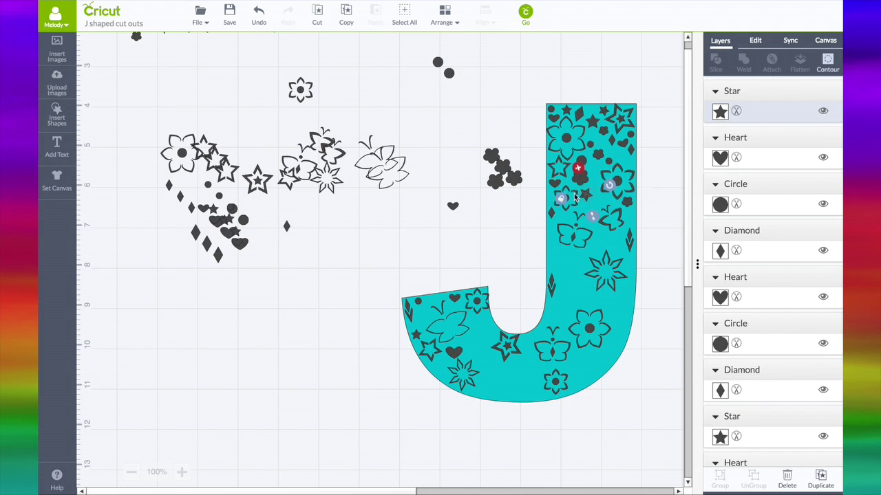
pyautogui.moveTo(448, 73); pyautogui.dragTo(452, 78)
pyautogui.moveTo(219, 197); pyautogui.dragTo(595, 180)
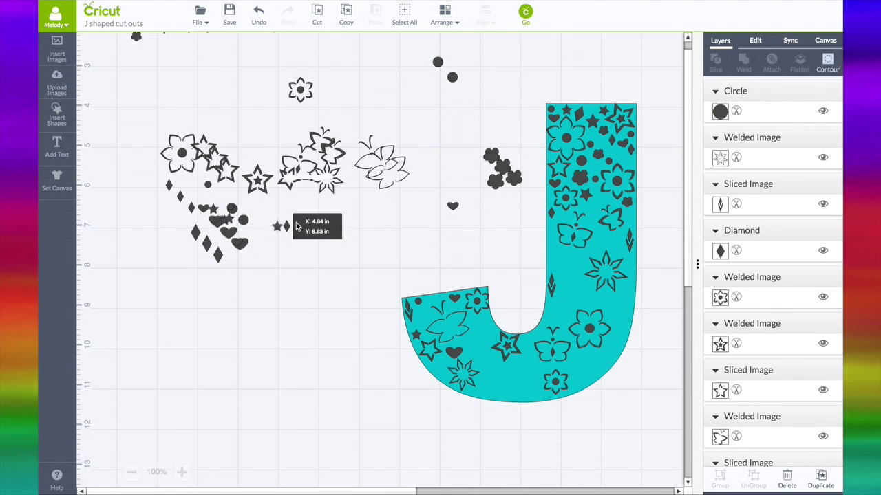
# Step: Hide the J layer to examine the spacing of the cut-out shapes, and show it again
pyautogui.click(617, 153)
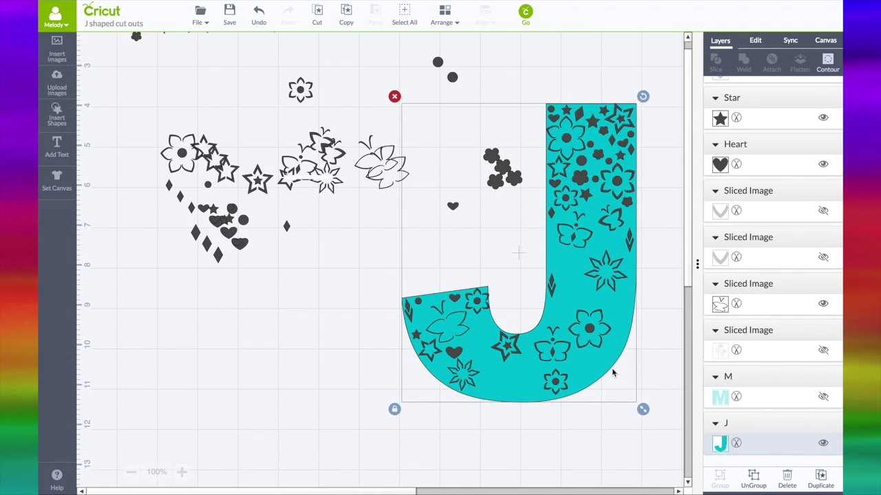
pyautogui.click(823, 445)
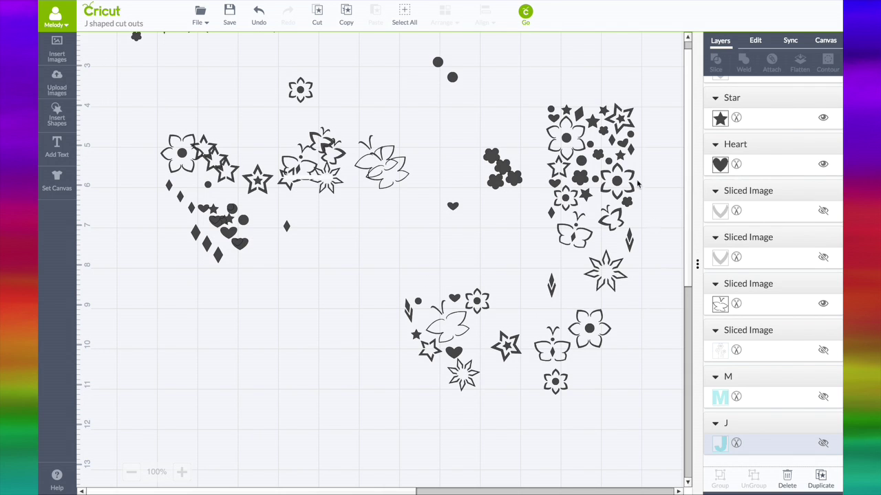
pyautogui.click(823, 445)
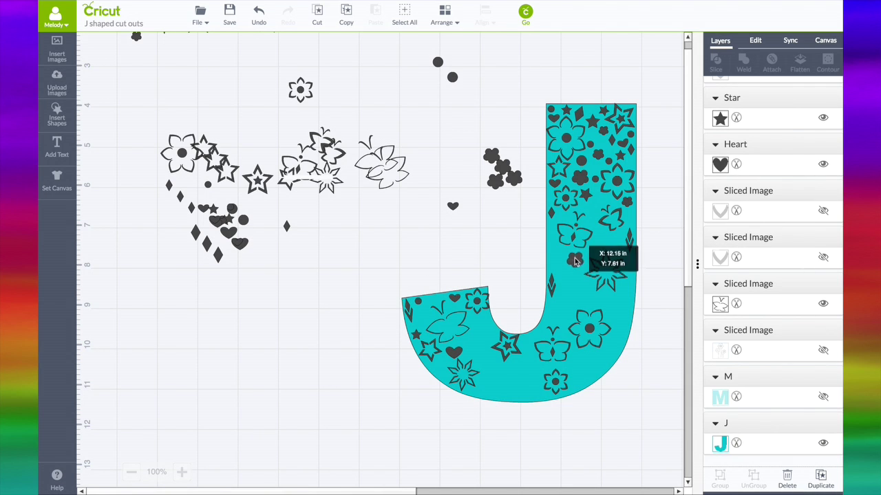
# Step: Place large solid flowers on the J's stem, lower curve and hook end, and a rotated diamond in the hook butterfly's body
pyautogui.click(570, 258)
pyautogui.moveTo(514, 183); pyautogui.dragTo(614, 322)
pyautogui.moveTo(494, 187); pyautogui.dragTo(422, 321)
pyautogui.moveTo(502, 169); pyautogui.dragTo(503, 187)
pyautogui.moveTo(220, 257); pyautogui.dragTo(456, 333)
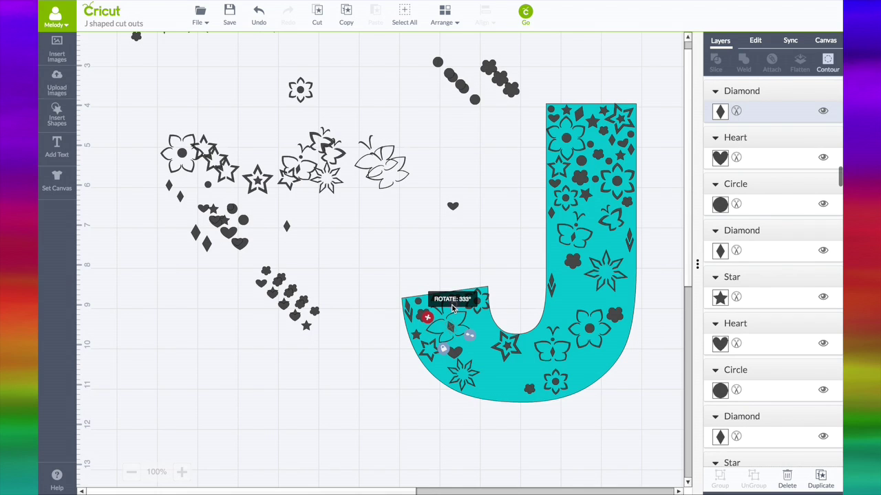
pyautogui.moveTo(452, 308); pyautogui.dragTo(452, 308)
pyautogui.click(593, 240)
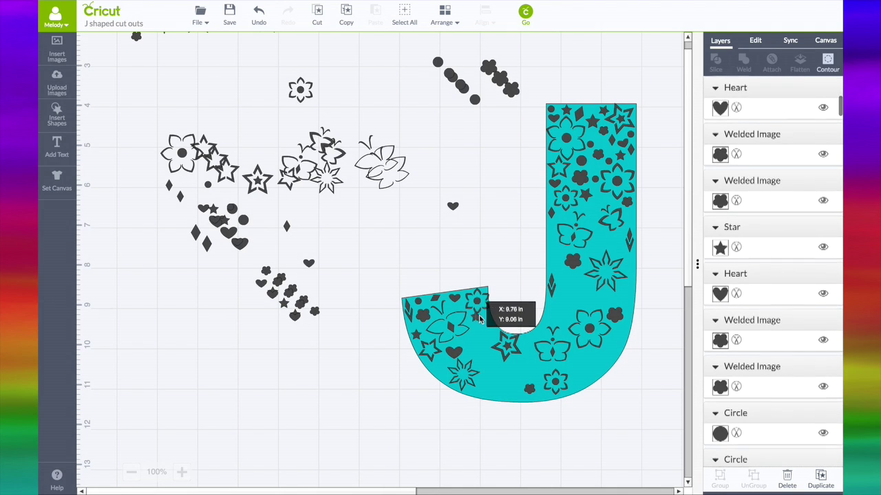
# Step: Place a star on the hook near the inner curve, and fit two circles and a heart above the stem's butterfly
pyautogui.moveTo(474, 318); pyautogui.dragTo(492, 328)
pyautogui.click(460, 99)
pyautogui.moveTo(461, 85); pyautogui.dragTo(599, 201)
pyautogui.moveTo(475, 101); pyautogui.dragTo(562, 218)
pyautogui.moveTo(455, 206); pyautogui.dragTo(592, 220)
pyautogui.click(496, 227)
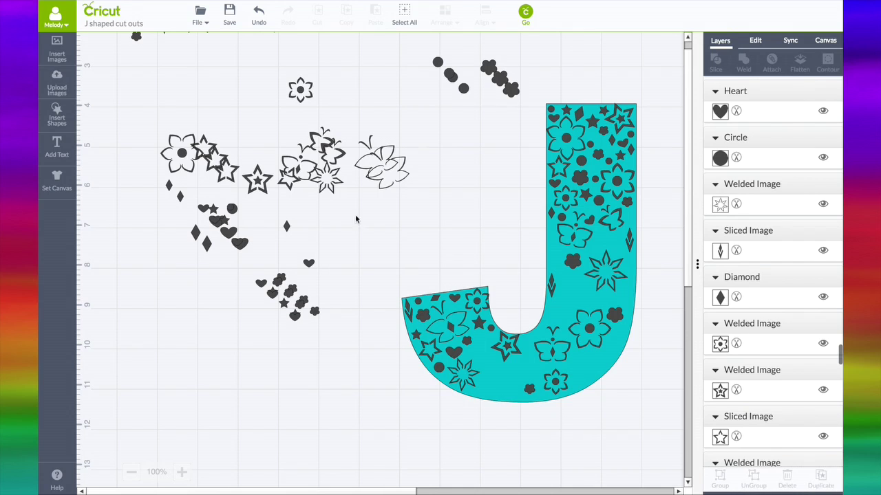
# Step: Fit small flowers, a heart and a star around the stem's butterfly, and a star and large solid flower on the hook
pyautogui.moveTo(314, 311); pyautogui.dragTo(601, 235)
pyautogui.moveTo(301, 304); pyautogui.dragTo(552, 235)
pyautogui.moveTo(273, 295); pyautogui.dragTo(558, 250)
pyautogui.moveTo(283, 304); pyautogui.dragTo(594, 245)
pyautogui.moveTo(224, 220); pyautogui.dragTo(472, 322)
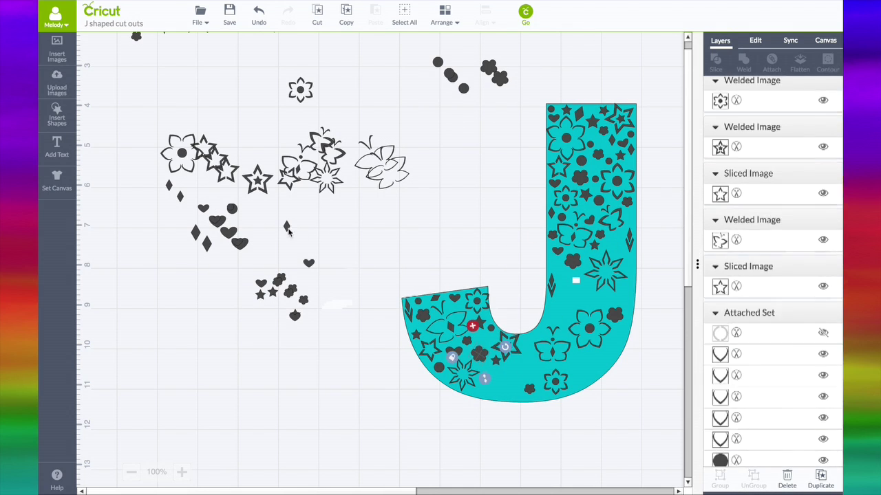
# Step: Add an outlined star to the lower curve, and a flower, butterfly and small solid flower to the stem, shifting the starburst
pyautogui.moveTo(293, 174); pyautogui.dragTo(585, 364)
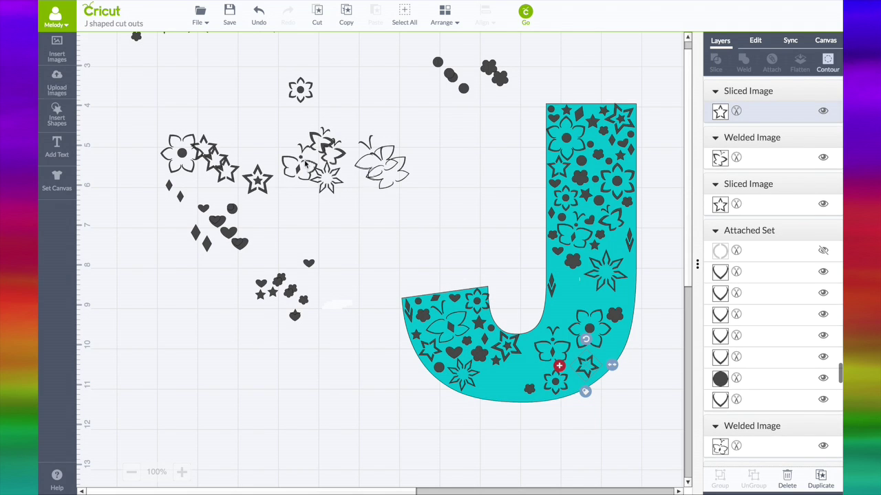
pyautogui.moveTo(312, 100); pyautogui.dragTo(623, 273)
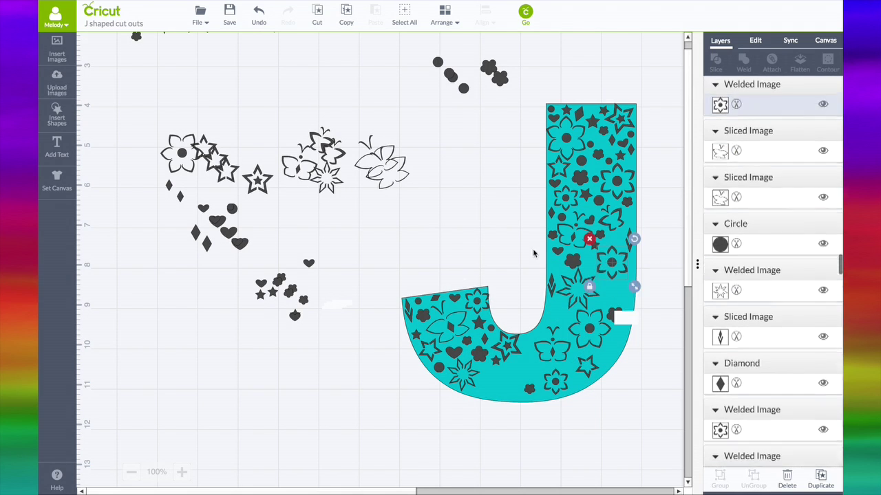
pyautogui.click(356, 249)
pyautogui.moveTo(330, 159); pyautogui.dragTo(616, 300)
pyautogui.moveTo(289, 293); pyautogui.dragTo(629, 276)
pyautogui.moveTo(644, 293); pyautogui.dragTo(640, 288)
pyautogui.moveTo(233, 208); pyautogui.dragTo(629, 214)
# Step: Duplicate small shapes on the canvas and place a small circle, a star and a diamond along the hook's bottom edge
pyautogui.click(464, 88)
pyautogui.moveTo(480, 104); pyautogui.dragTo(327, 332)
pyautogui.click(820, 479)
pyautogui.click(332, 285)
pyautogui.moveTo(303, 273); pyautogui.dragTo(485, 371)
pyautogui.moveTo(272, 292); pyautogui.dragTo(484, 383)
pyautogui.moveTo(160, 178); pyautogui.dragTo(498, 414)
pyautogui.click(820, 479)
# Step: Duplicate the split diamond from the stem's inner edge and place a rotated copy beside the hook's starburst
pyautogui.click(218, 193)
pyautogui.click(554, 288)
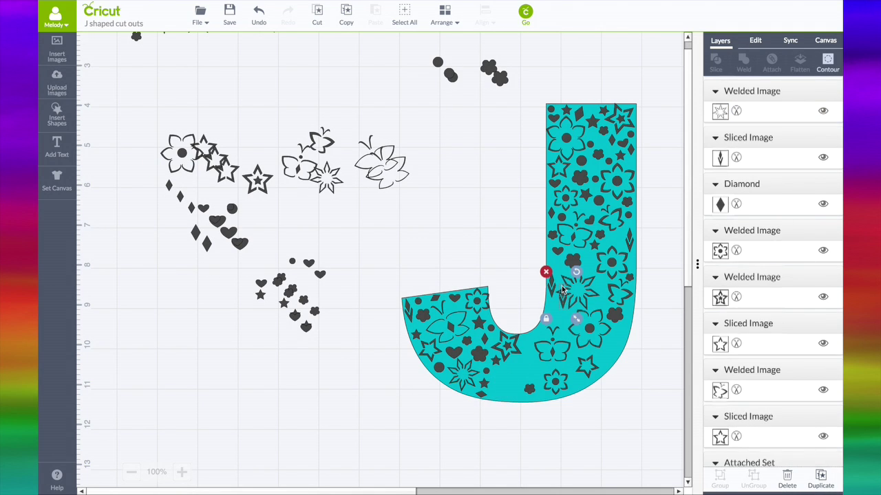
pyautogui.click(820, 479)
pyautogui.moveTo(564, 298); pyautogui.dragTo(510, 382)
pyautogui.click(821, 479)
pyautogui.moveTo(524, 356); pyautogui.dragTo(526, 426)
pyautogui.moveTo(510, 383); pyautogui.dragTo(508, 379)
# Step: Place a rotated heart below the double star on the lower curve and a circle at the stem's outer edge
pyautogui.moveTo(229, 234); pyautogui.dragTo(527, 358)
pyautogui.moveTo(547, 336); pyautogui.dragTo(553, 342)
pyautogui.moveTo(526, 358); pyautogui.dragTo(522, 368)
pyautogui.moveTo(235, 210); pyautogui.dragTo(634, 312)
# Step: Duplicate the small circle and place a copy beside the large solid flower on the stem's inner edge
pyautogui.click(293, 262)
pyautogui.click(819, 479)
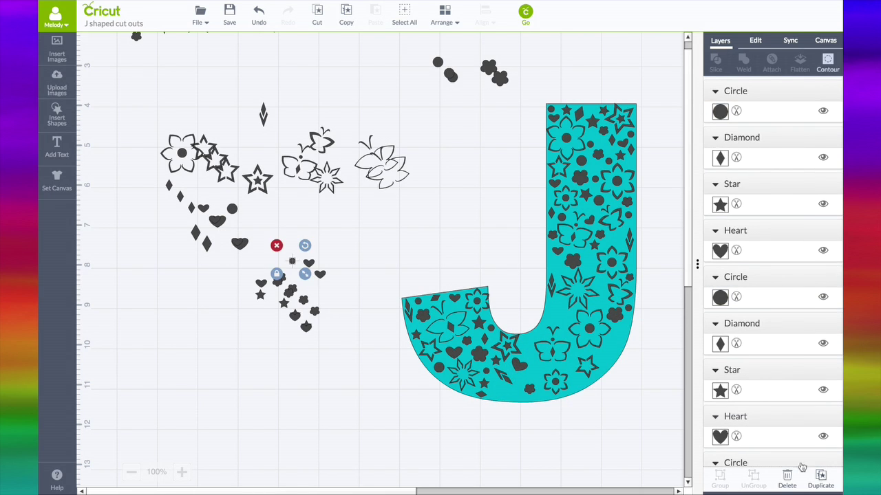
pyautogui.moveTo(275, 242); pyautogui.dragTo(329, 296)
pyautogui.click(821, 478)
pyautogui.moveTo(292, 262); pyautogui.dragTo(555, 264)
pyautogui.click(404, 245)
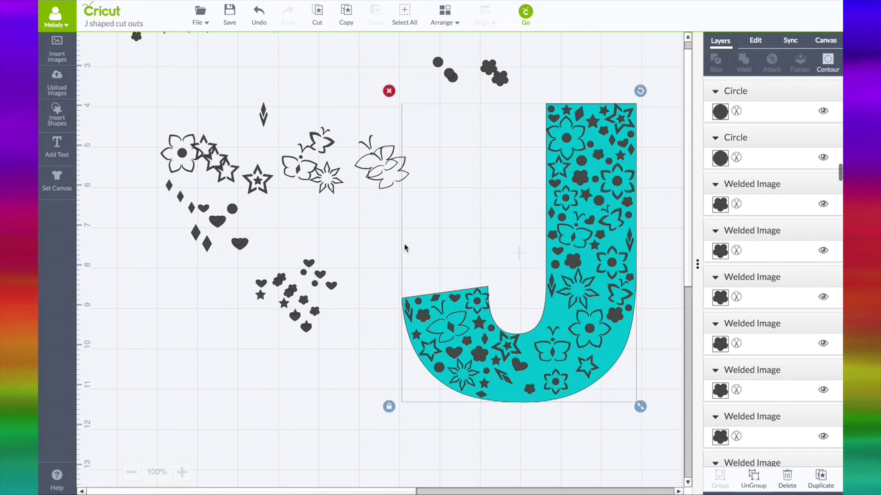
pyautogui.click(308, 280)
# Step: Hide the J layer to examine the remaining gaps between the shapes, and show it again
pyautogui.scroll(-1, 795, 379)
pyautogui.scroll(-5, 795, 379)
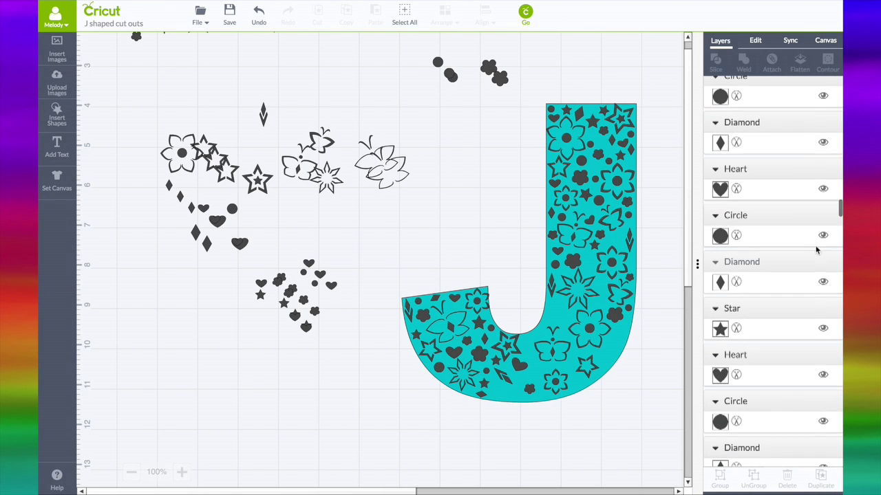
pyautogui.click(633, 372)
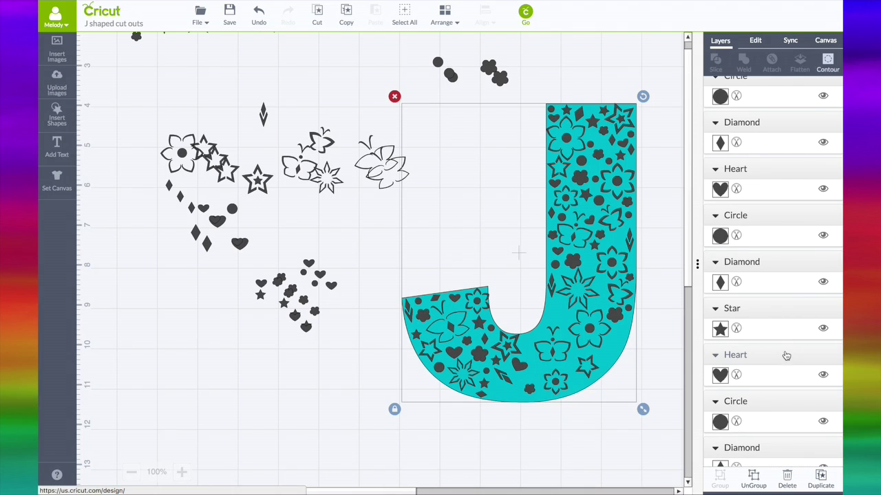
pyautogui.scroll(-3, 784, 356)
pyautogui.scroll(-1, 622, 373)
pyautogui.scroll(-10, 743, 380)
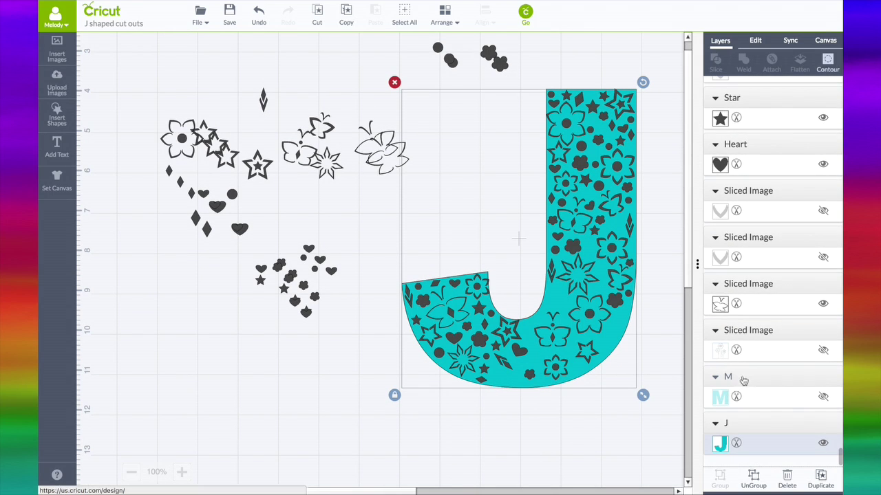
pyautogui.click(823, 445)
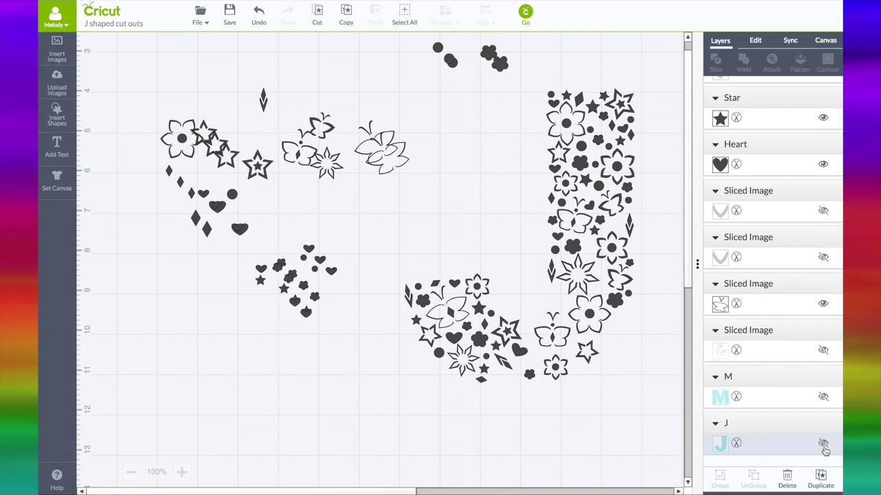
pyautogui.click(824, 445)
# Step: Place a heart below the stem's starburst and a rotated diamond at the outer edge beside the large flower
pyautogui.moveTo(331, 271); pyautogui.dragTo(581, 314)
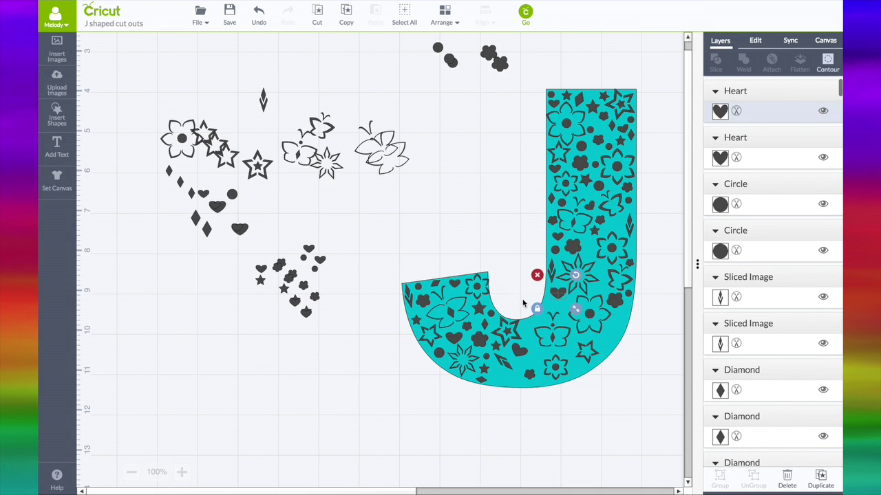
pyautogui.moveTo(207, 232); pyautogui.dragTo(647, 310)
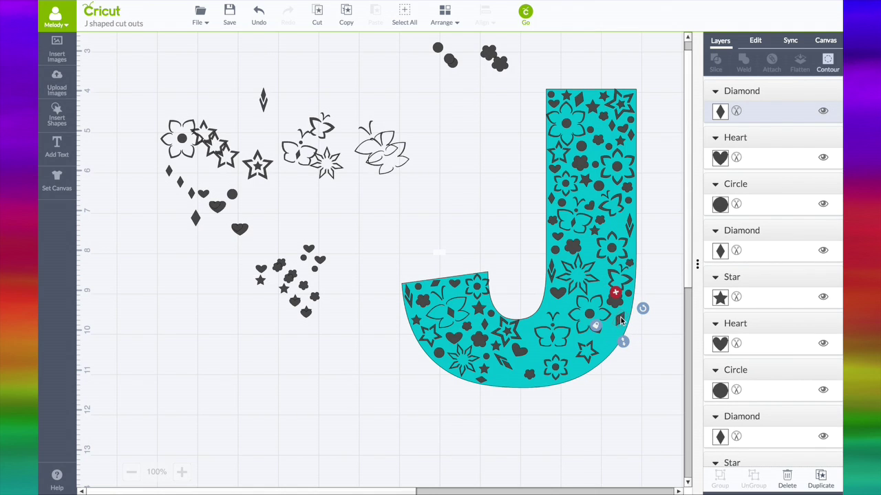
pyautogui.moveTo(624, 318); pyautogui.dragTo(624, 317)
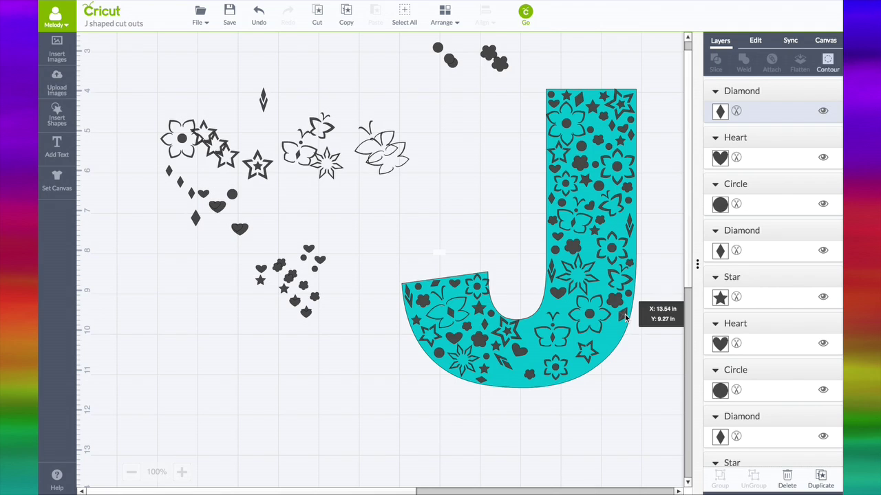
# Step: Place a circle near the J's inner curve and a large solid flower at the bottom of its lower curve
pyautogui.moveTo(233, 196); pyautogui.dragTo(549, 306)
pyautogui.moveTo(314, 269); pyautogui.dragTo(545, 318)
pyautogui.moveTo(285, 291); pyautogui.dragTo(533, 306)
pyautogui.moveTo(379, 72); pyautogui.dragTo(509, 374)
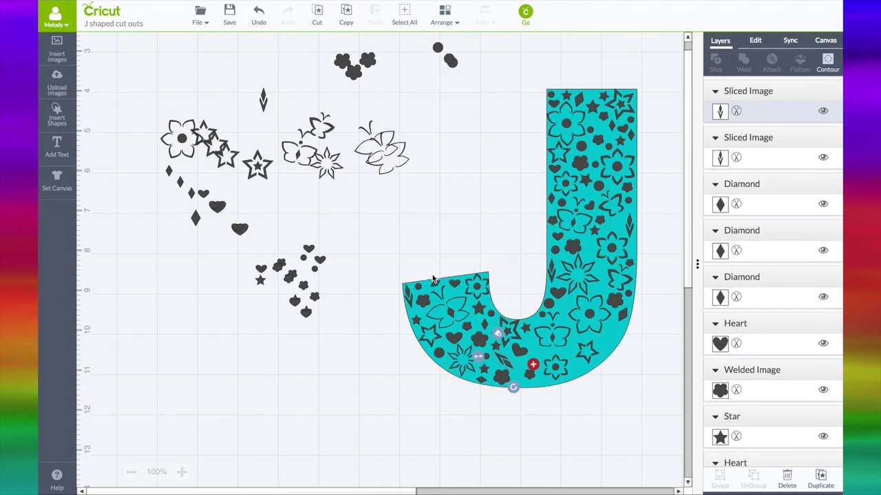
# Step: Duplicate a star and fit stars, a small circle and a heart into the gaps along the J's lower curve
pyautogui.moveTo(316, 269); pyautogui.dragTo(522, 364)
pyautogui.moveTo(261, 281); pyautogui.dragTo(615, 330)
pyautogui.click(823, 477)
pyautogui.moveTo(305, 311); pyautogui.dragTo(570, 307)
pyautogui.moveTo(264, 311); pyautogui.dragTo(318, 347)
pyautogui.moveTo(557, 384); pyautogui.dragTo(520, 386)
pyautogui.moveTo(297, 304); pyautogui.dragTo(543, 383)
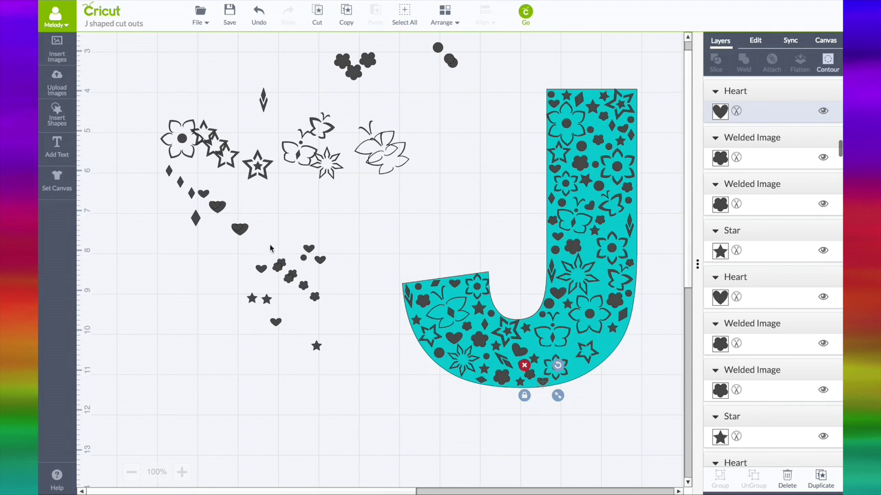
# Step: Fit circles and a heart into the gaps of the J's lower stem and curve, and adjust the lower outlined star
pyautogui.moveTo(449, 58); pyautogui.dragTo(590, 356)
pyautogui.click(615, 343)
pyautogui.click(616, 342)
pyautogui.moveTo(288, 278); pyautogui.dragTo(574, 343)
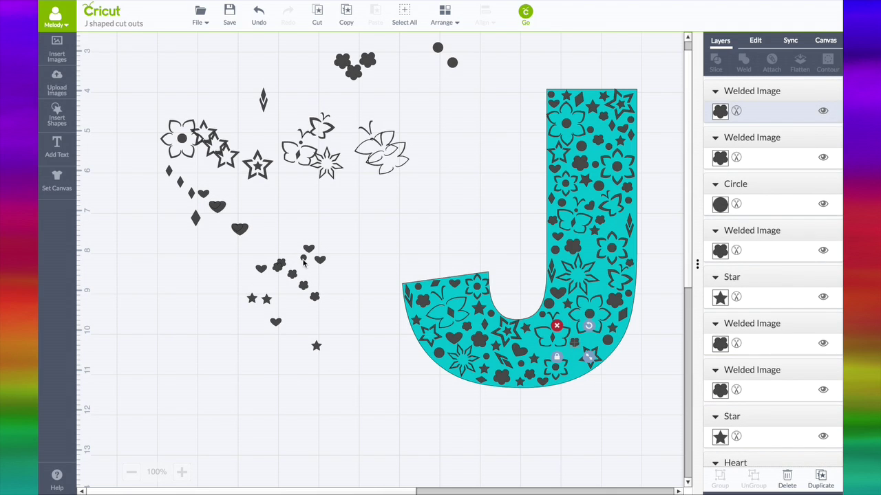
pyautogui.moveTo(303, 260); pyautogui.dragTo(577, 370)
pyautogui.moveTo(454, 63); pyautogui.dragTo(625, 225)
pyautogui.click(595, 233)
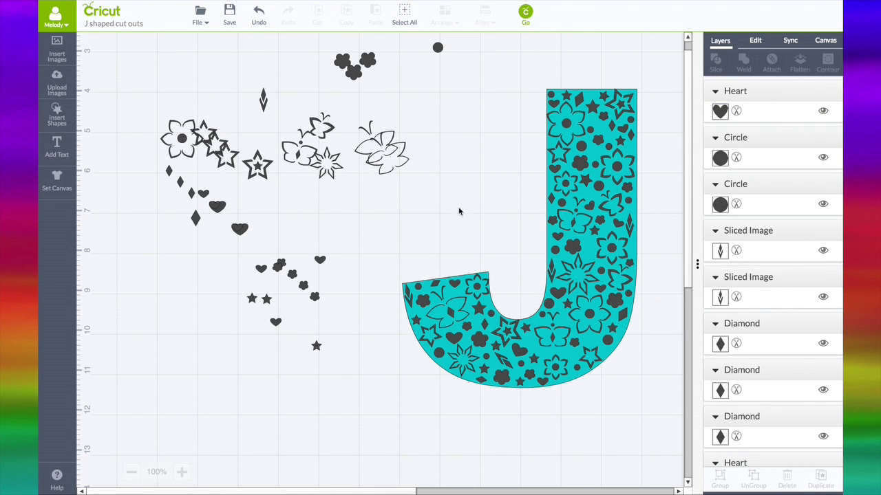
# Step: Place a star near the J's inner curve, and duplicate the spare circle and set a copy beside the lower butterfly
pyautogui.moveTo(324, 349); pyautogui.dragTo(536, 343)
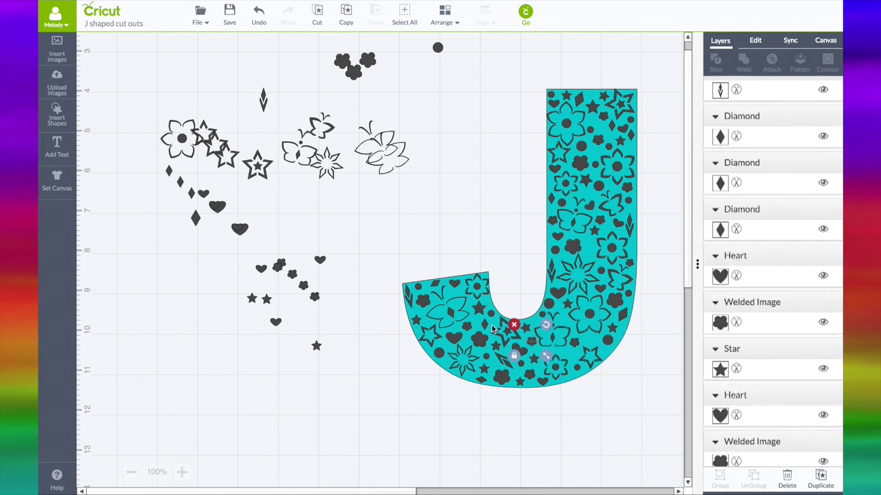
pyautogui.click(342, 234)
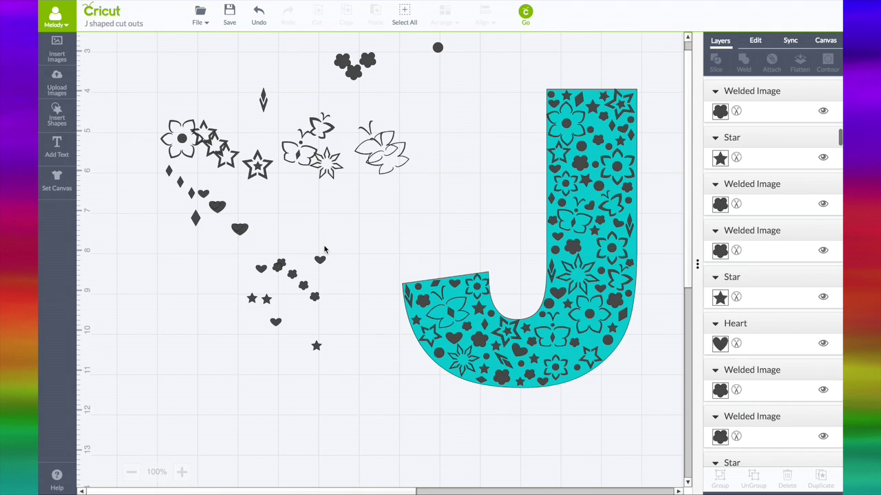
pyautogui.moveTo(438, 48); pyautogui.dragTo(278, 205)
pyautogui.click(821, 478)
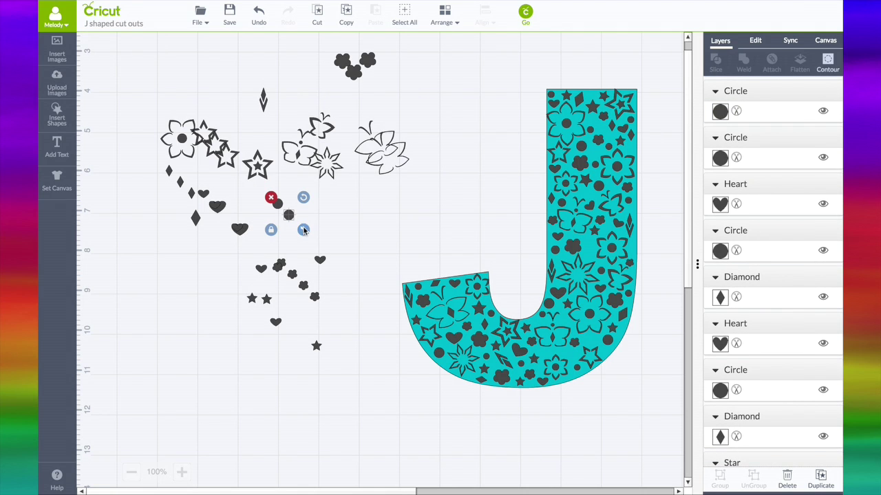
pyautogui.moveTo(287, 213); pyautogui.dragTo(569, 329)
pyautogui.moveTo(564, 325); pyautogui.dragTo(563, 321)
pyautogui.click(364, 249)
# Step: Fit two small rotated diamonds into the gaps around the lower curve's outlined star
pyautogui.moveTo(193, 196); pyautogui.dragTo(587, 413)
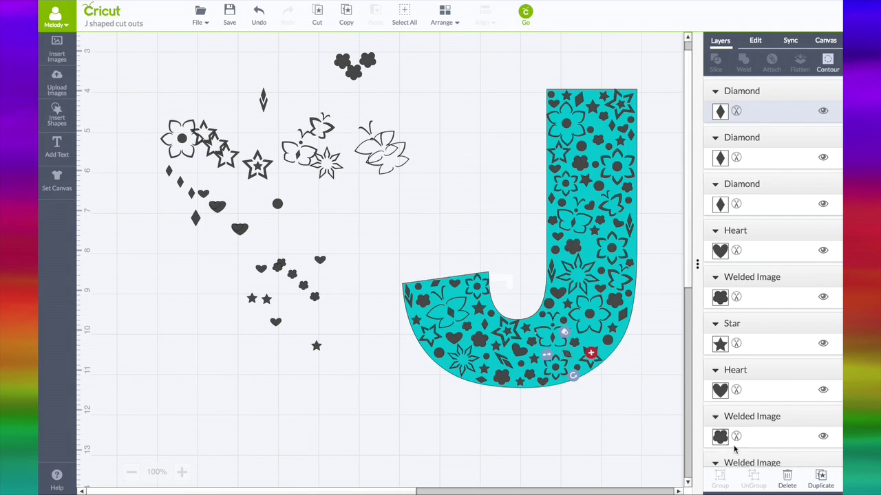
pyautogui.moveTo(167, 171); pyautogui.dragTo(608, 329)
pyautogui.click(668, 369)
# Step: Hide the J layer and select all the cut-out shapes that fill the letter
pyautogui.scroll(-5, 780, 435)
pyautogui.scroll(-10, 779, 435)
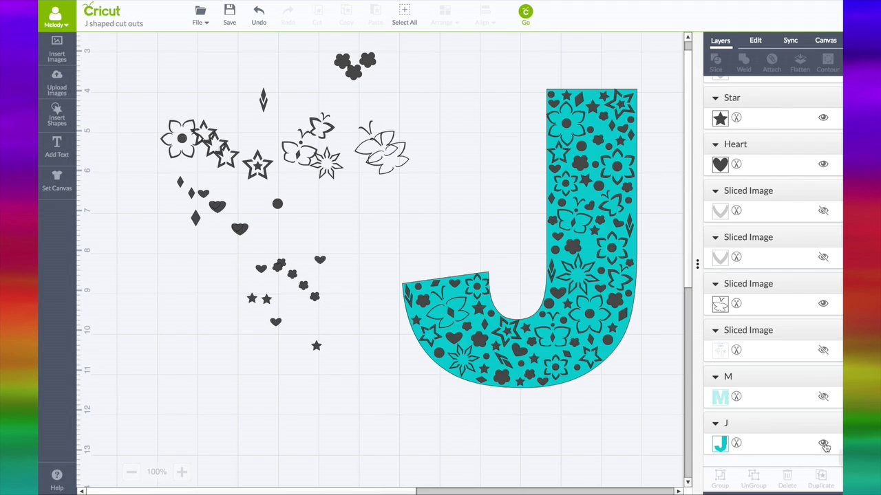
pyautogui.click(823, 443)
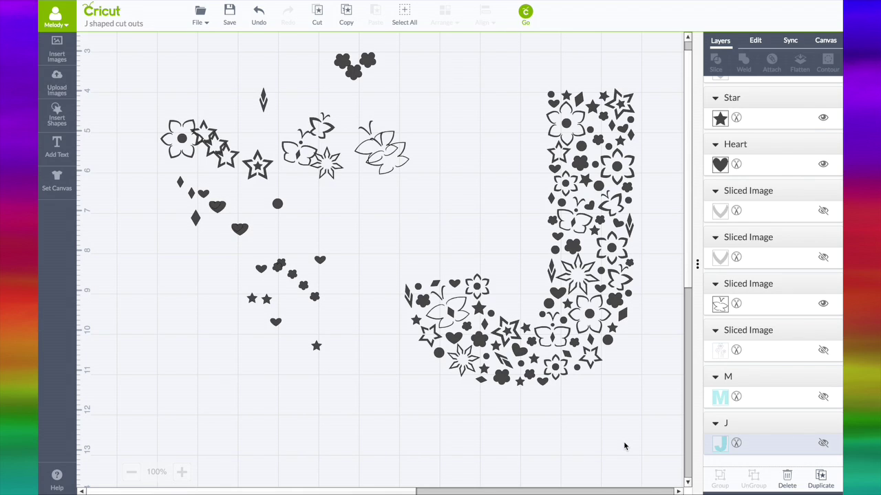
pyautogui.moveTo(669, 452); pyautogui.dragTo(400, 60)
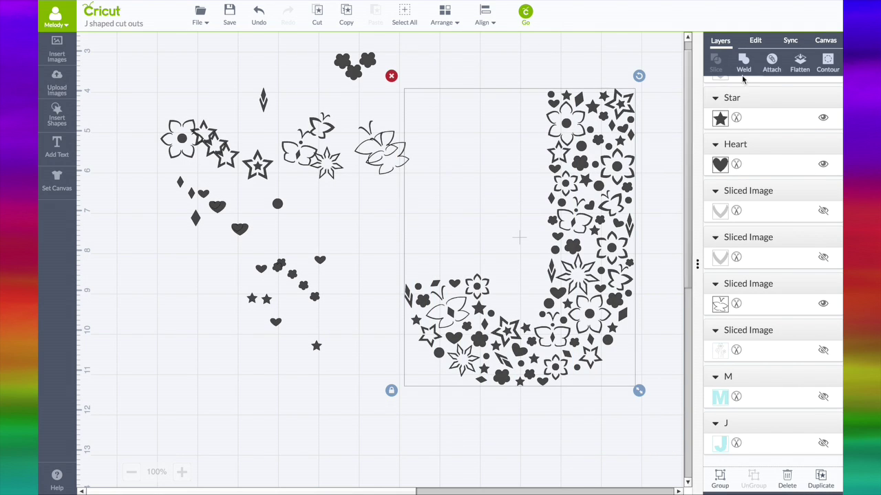
# Step: Attach the selected cut-outs that fill the J, and delete the leftover spare shapes beside it
pyautogui.click(772, 61)
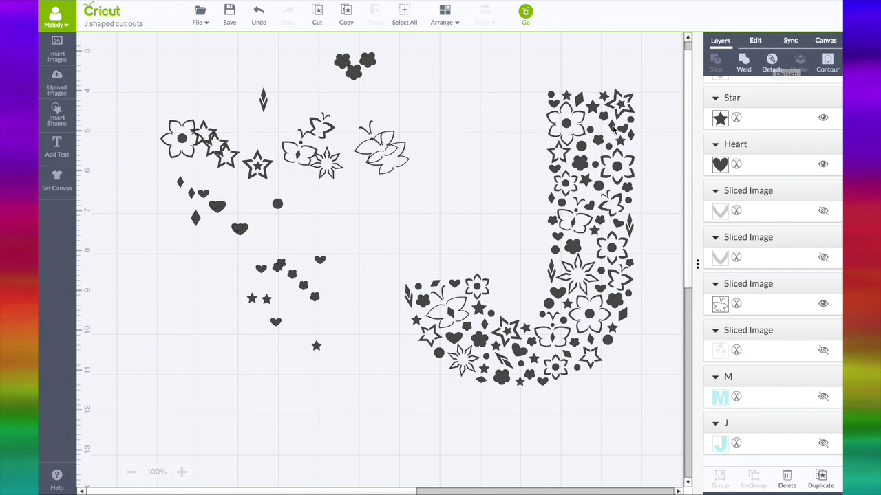
pyautogui.moveTo(598, 137)
pyautogui.mouseDown()
pyautogui.moveTo(601, 124)
pyautogui.moveTo(600, 137)
pyautogui.mouseUp()
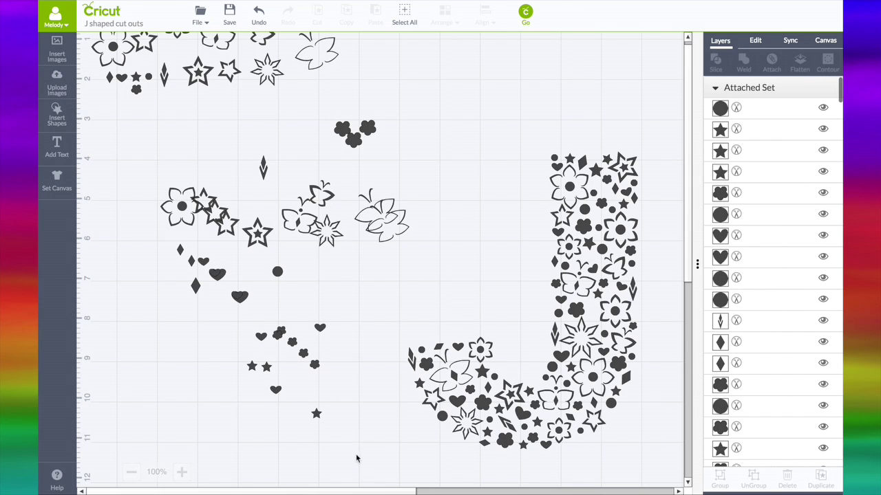
pyautogui.moveTo(364, 467); pyautogui.dragTo(151, 153)
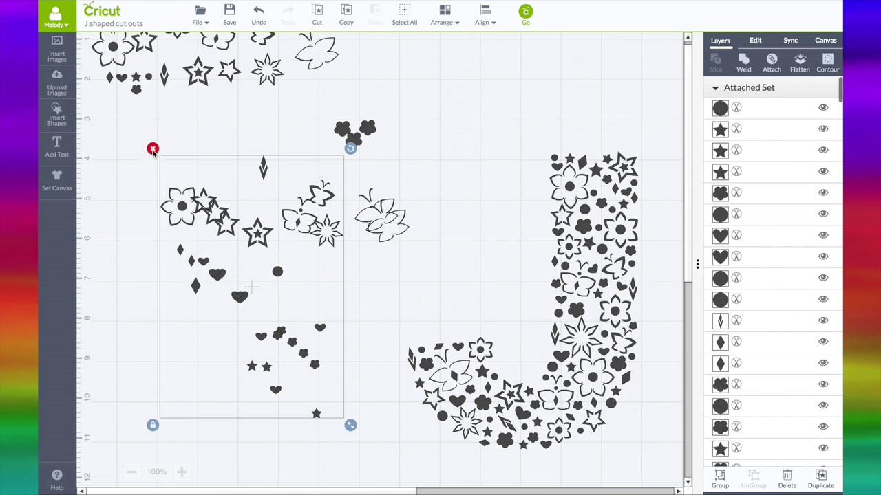
pyautogui.click(153, 149)
pyautogui.moveTo(297, 113); pyautogui.dragTo(443, 282)
pyautogui.click(327, 114)
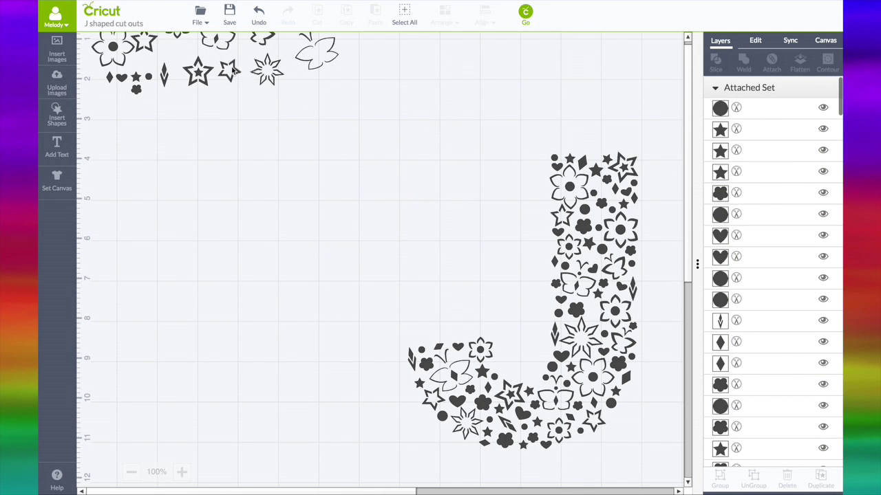
# Step: Move the attached J up close to the rows of original shapes and look through the layer list
pyautogui.moveTo(619, 158); pyautogui.dragTo(473, 197)
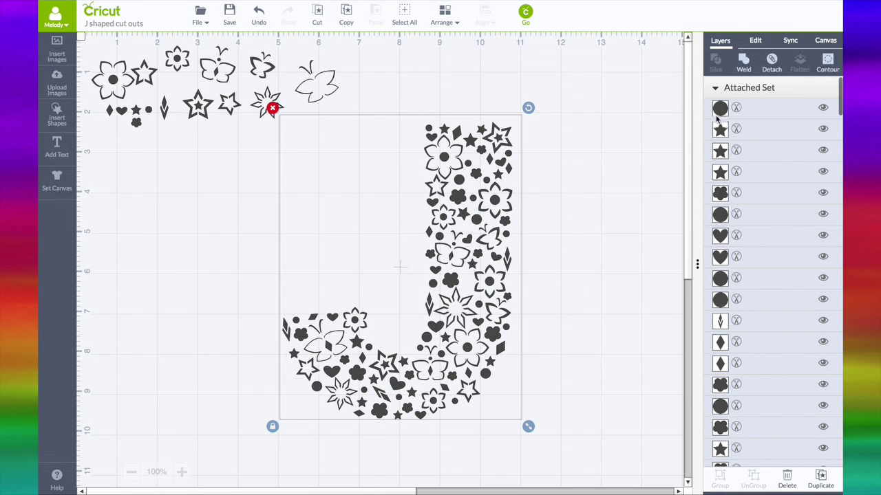
pyautogui.scroll(-3, 744, 335)
pyautogui.scroll(-10, 744, 335)
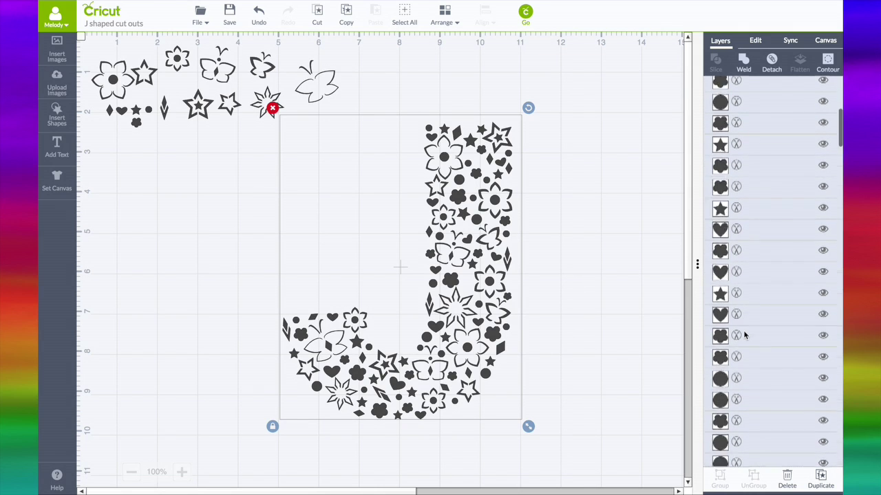
pyautogui.scroll(-10, 744, 333)
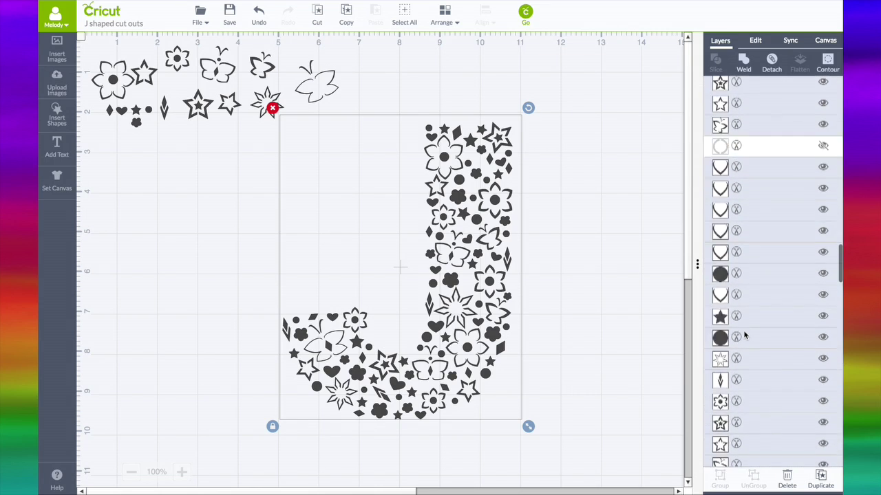
pyautogui.scroll(-10, 744, 334)
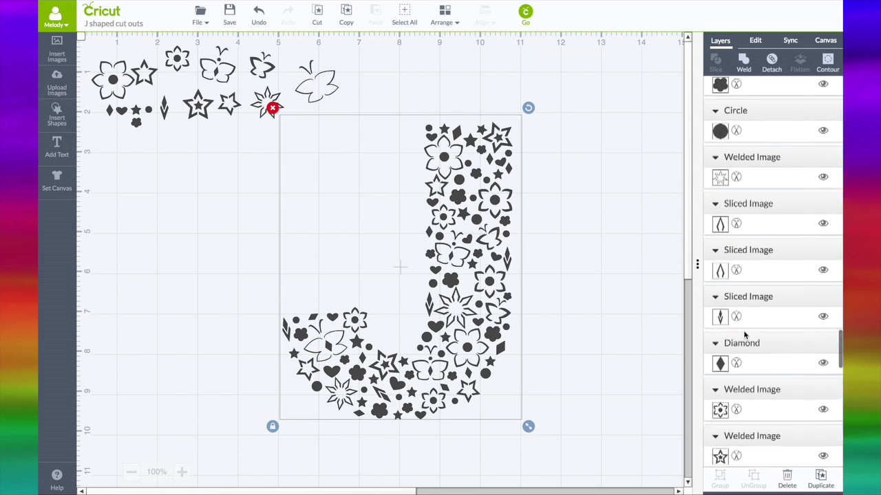
pyautogui.scroll(-5, 744, 335)
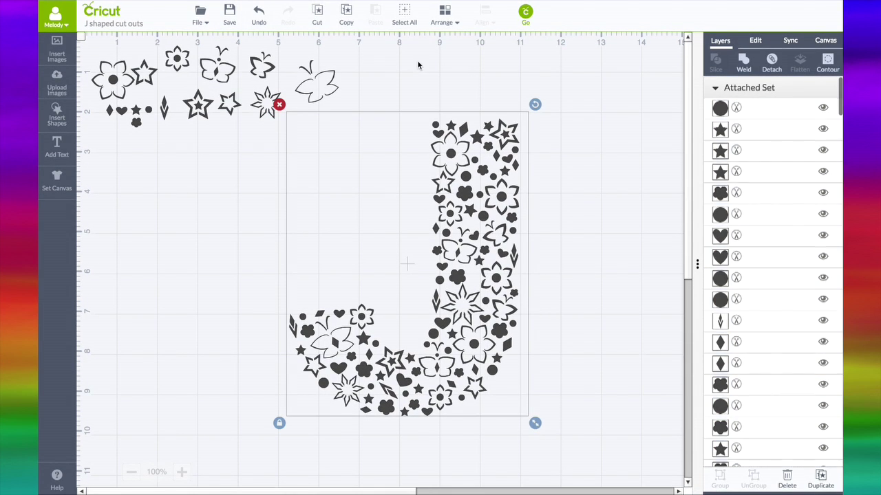
pyautogui.click(417, 60)
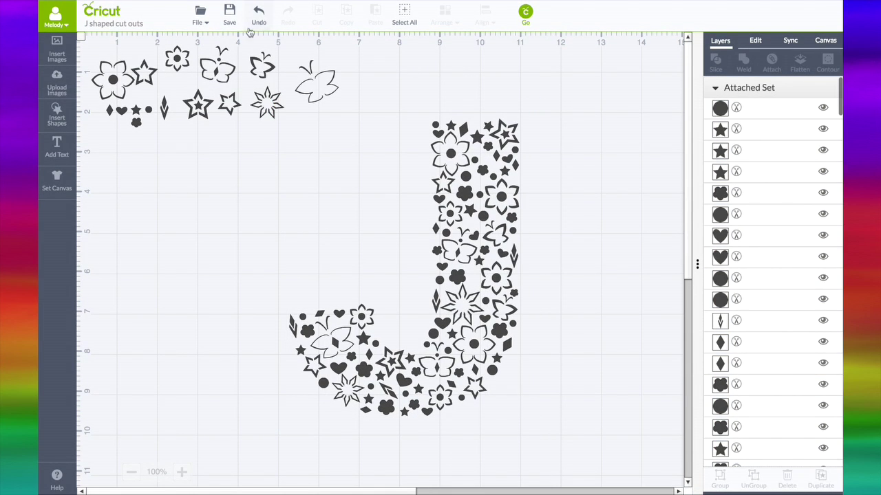
pyautogui.click(455, 148)
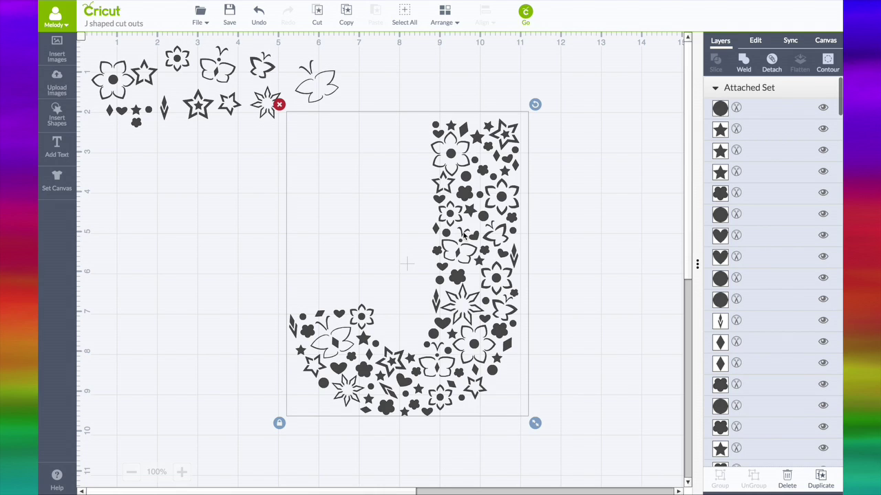
# Step: Hide the three original butterfly shapes above the J
pyautogui.click(317, 83)
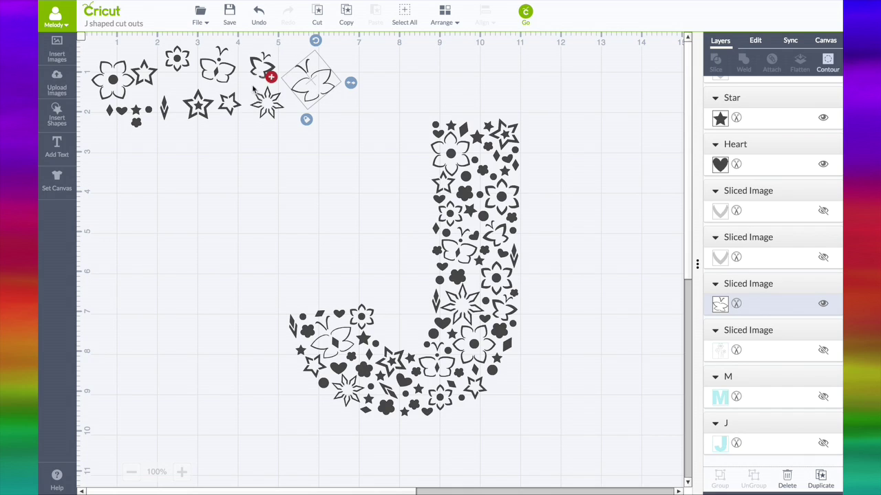
pyautogui.click(823, 303)
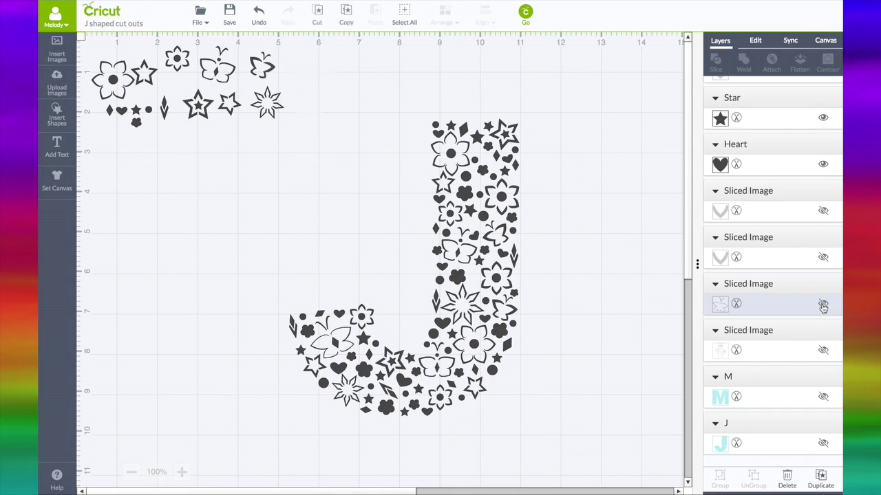
pyautogui.click(260, 69)
pyautogui.click(823, 111)
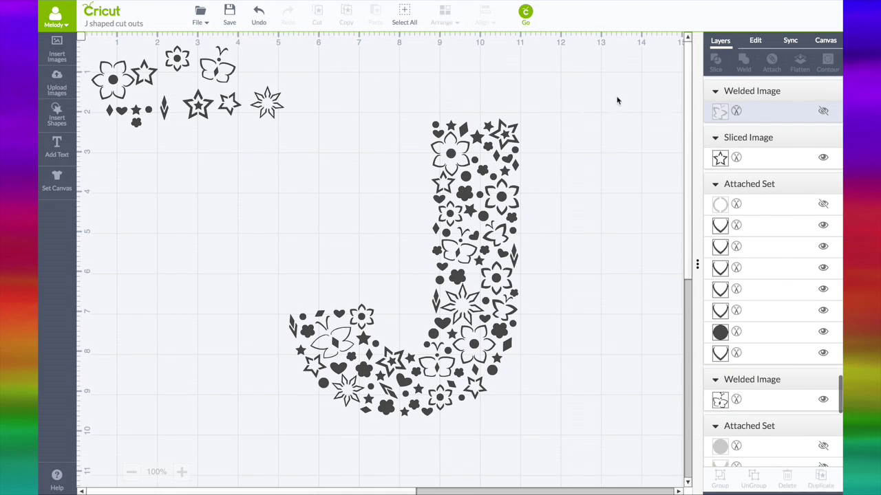
pyautogui.click(224, 76)
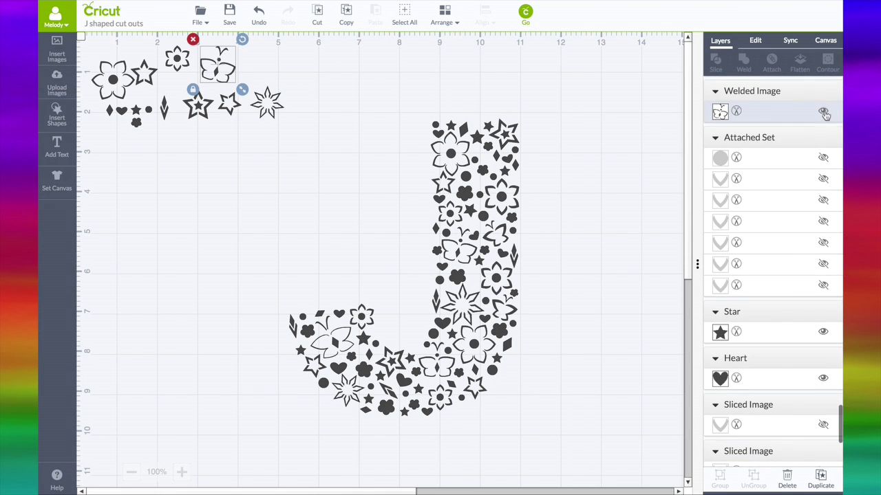
pyautogui.click(823, 111)
# Step: Hide the original starburst flower, the outlined star and the remaining source shapes, leaving only the J visible
pyautogui.click(267, 102)
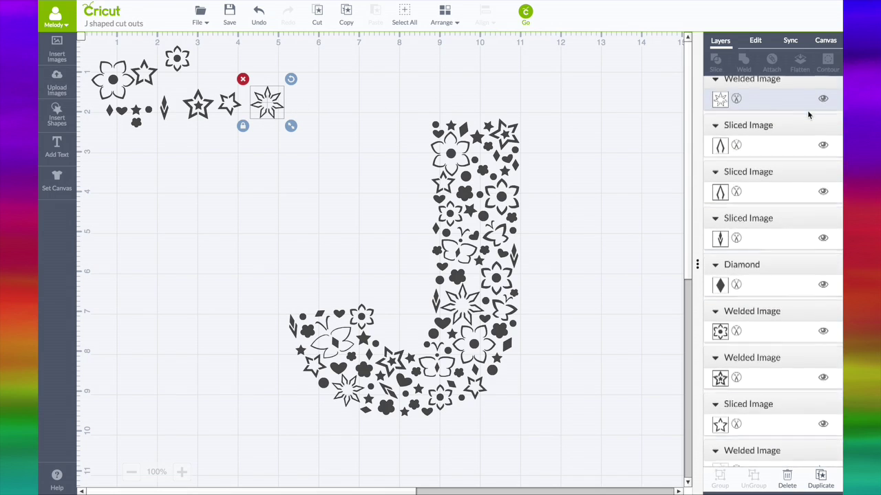
pyautogui.click(823, 111)
pyautogui.click(230, 103)
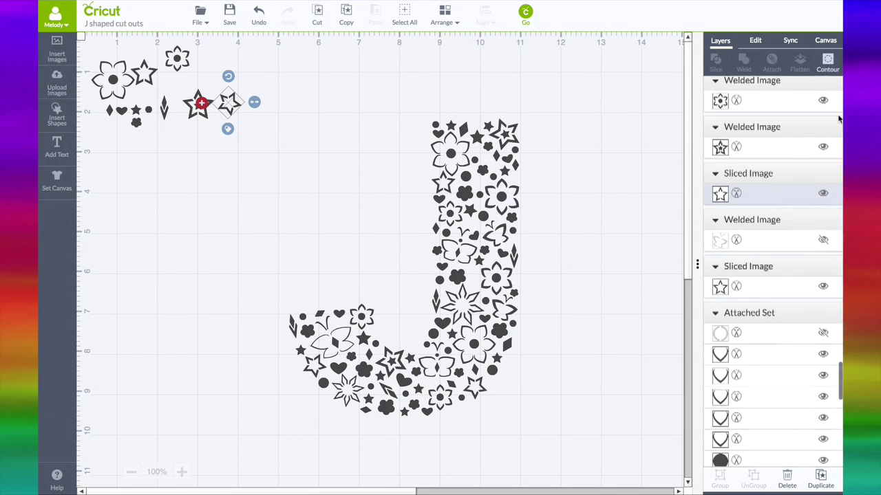
pyautogui.click(823, 111)
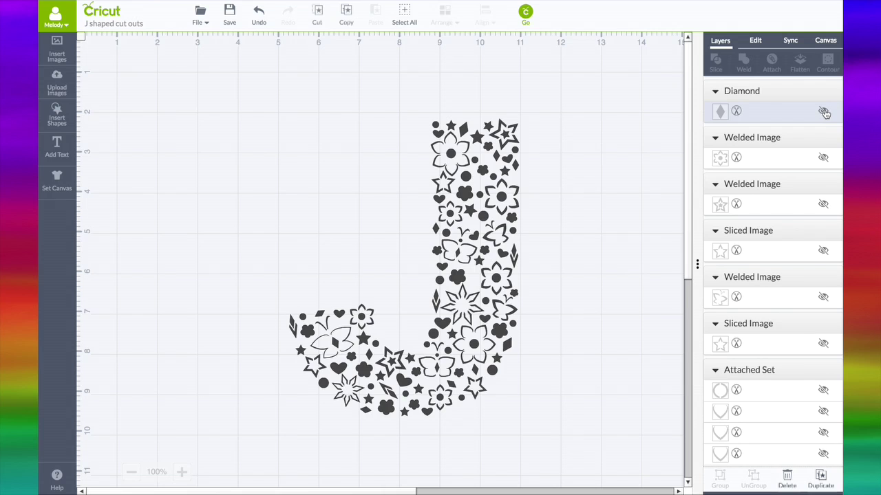
# Step: Preview the J on the 12x12 cutting mat and return to the canvas
pyautogui.moveTo(485, 196); pyautogui.dragTo(421, 167)
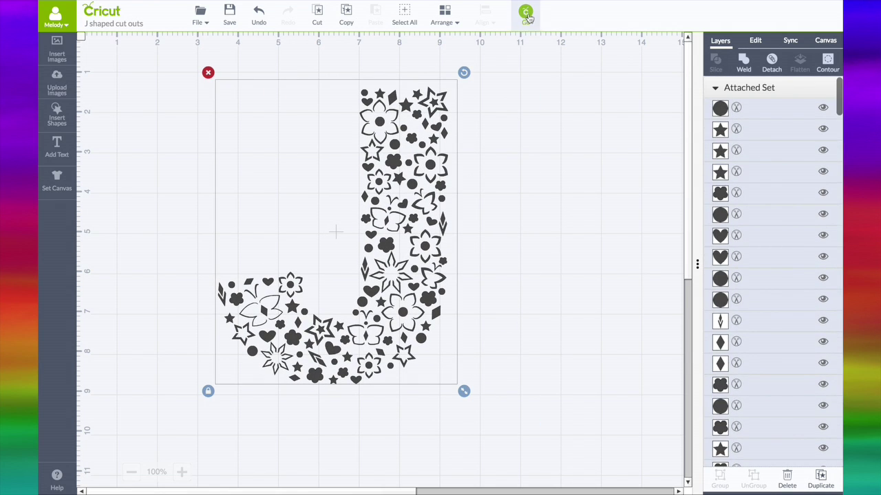
pyautogui.click(525, 12)
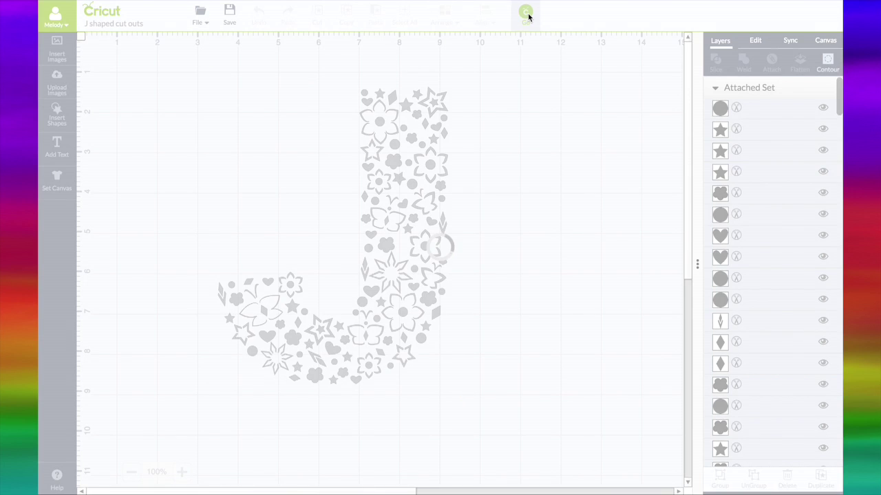
pyautogui.moveTo(485, 126); pyautogui.dragTo(539, 161)
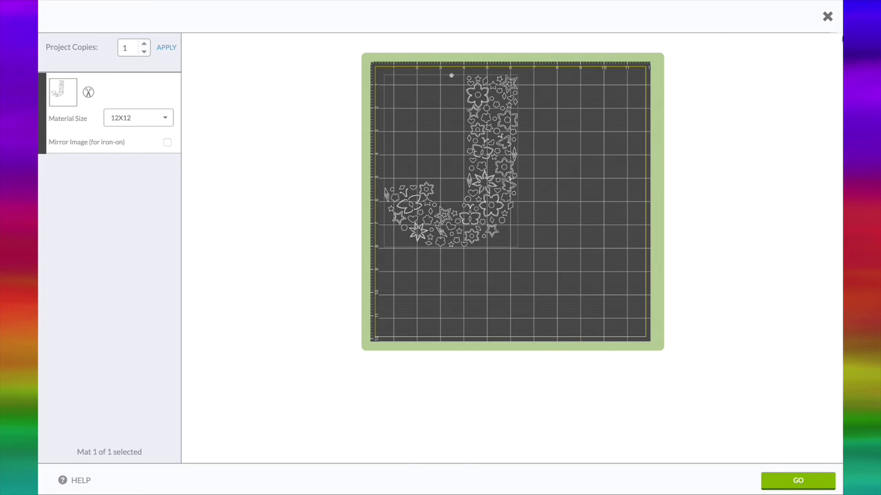
pyautogui.click(828, 17)
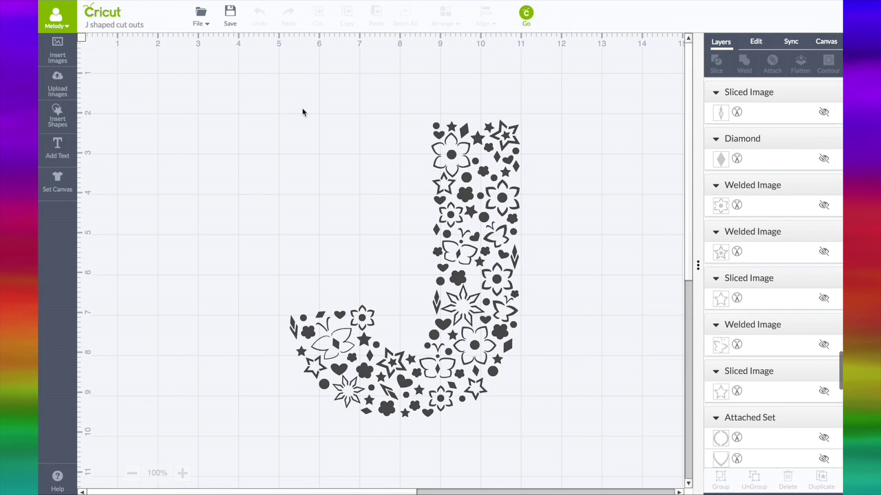
# Step: Insert a square, stretched to a rectangle about 7.7 in wide that covers the J, and send it to the back
pyautogui.click(58, 115)
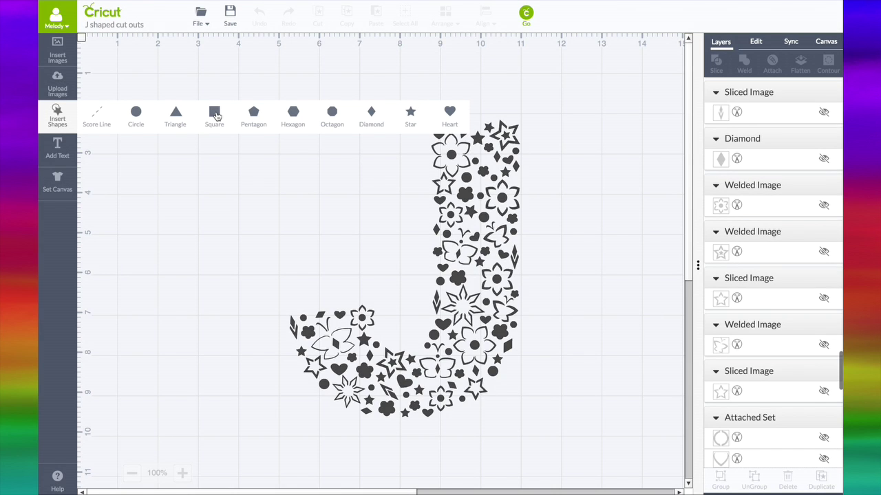
pyautogui.click(214, 113)
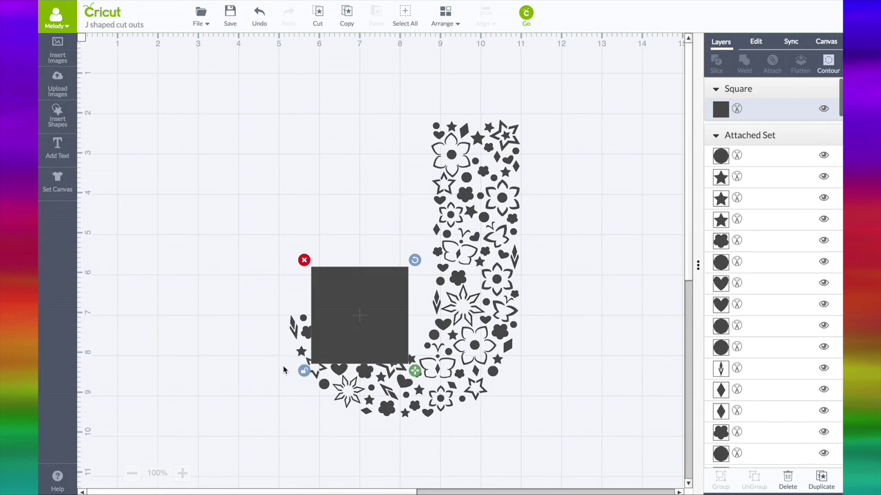
pyautogui.moveTo(415, 371); pyautogui.dragTo(604, 493)
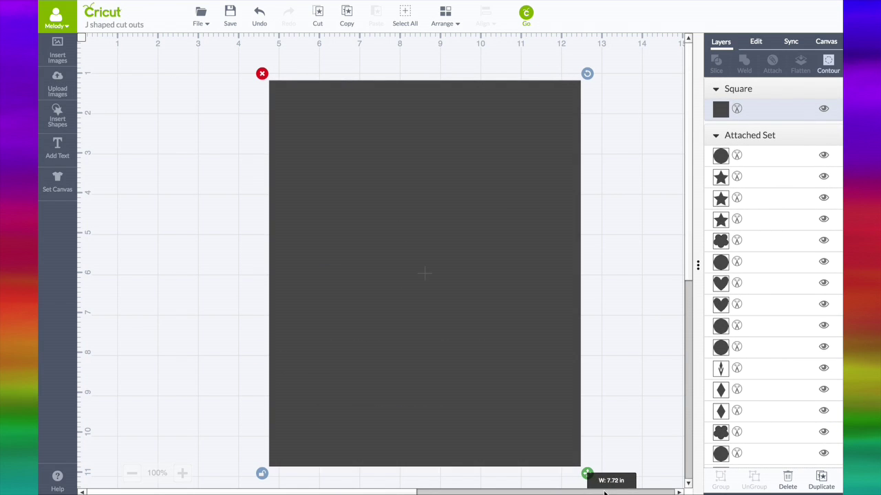
pyautogui.click(445, 16)
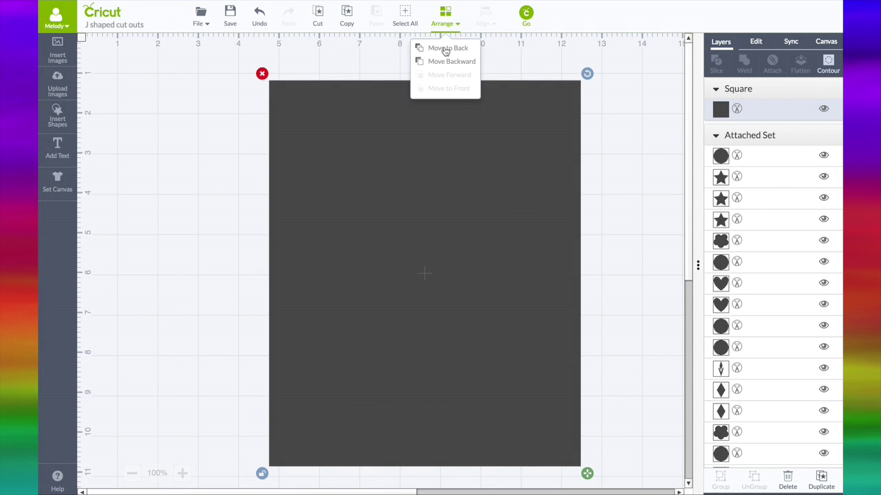
pyautogui.click(446, 49)
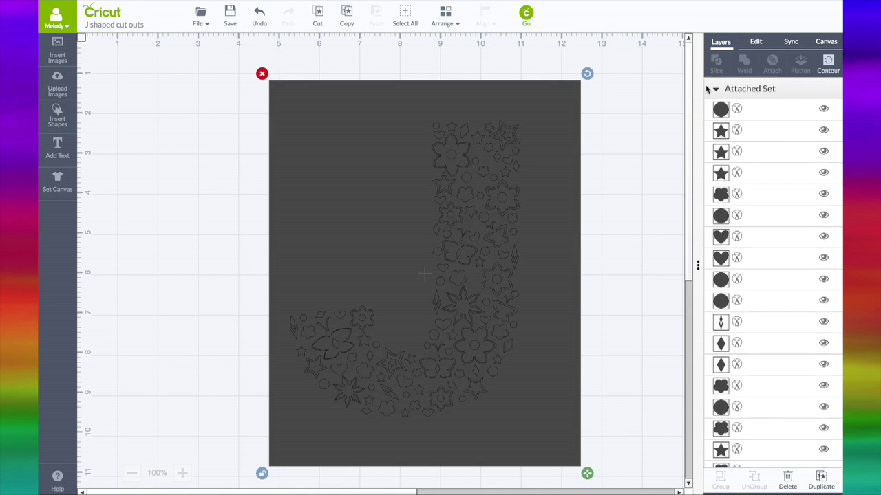
# Step: Recolor the background rectangle pink so it contrasts with the J's cut-outs
pyautogui.click(720, 445)
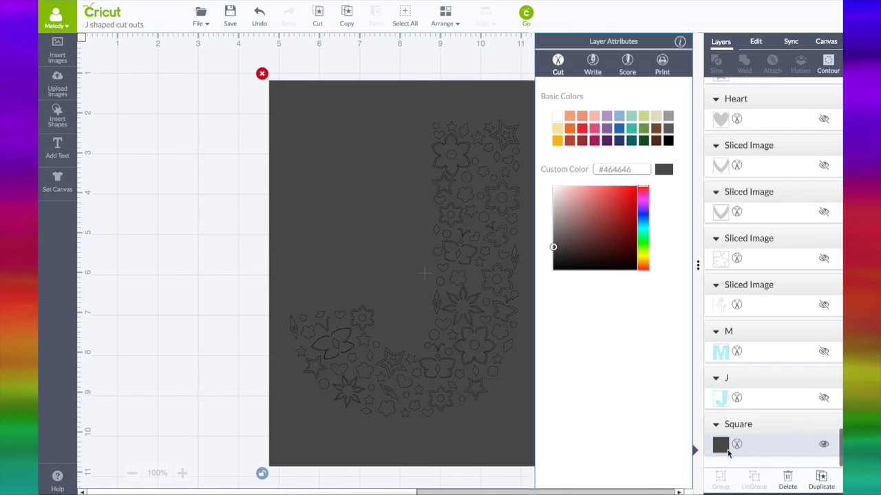
pyautogui.click(595, 128)
pyautogui.click(498, 70)
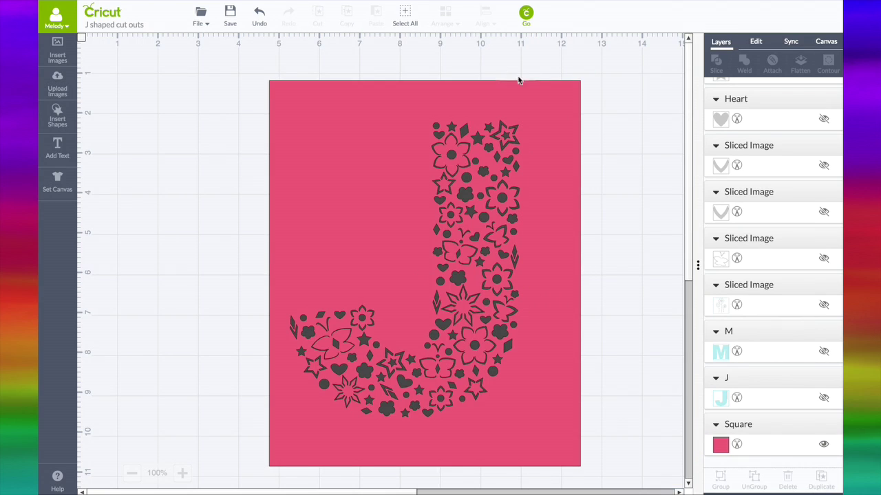
# Step: Stretch the pink rectangle taller so it extends further below the J
pyautogui.click(578, 295)
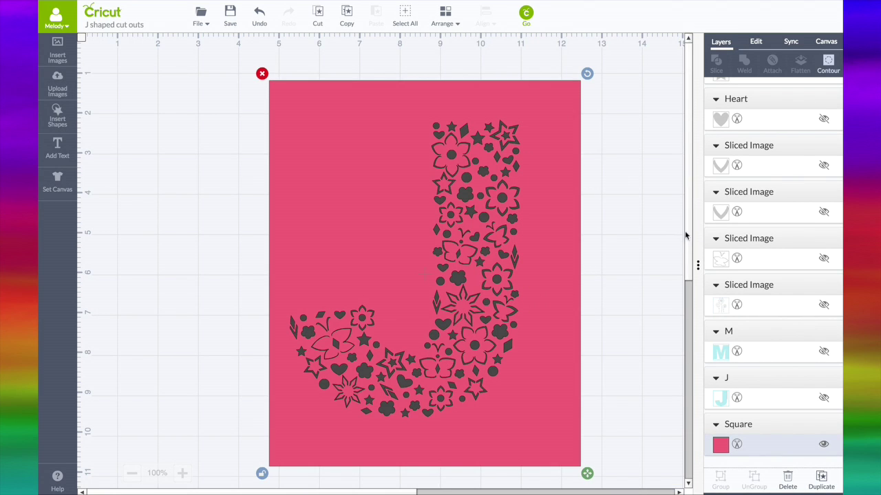
pyautogui.scroll(-3, 688, 241)
pyautogui.scroll(2, 601, 233)
pyautogui.moveTo(582, 433); pyautogui.dragTo(581, 475)
pyautogui.click(166, 207)
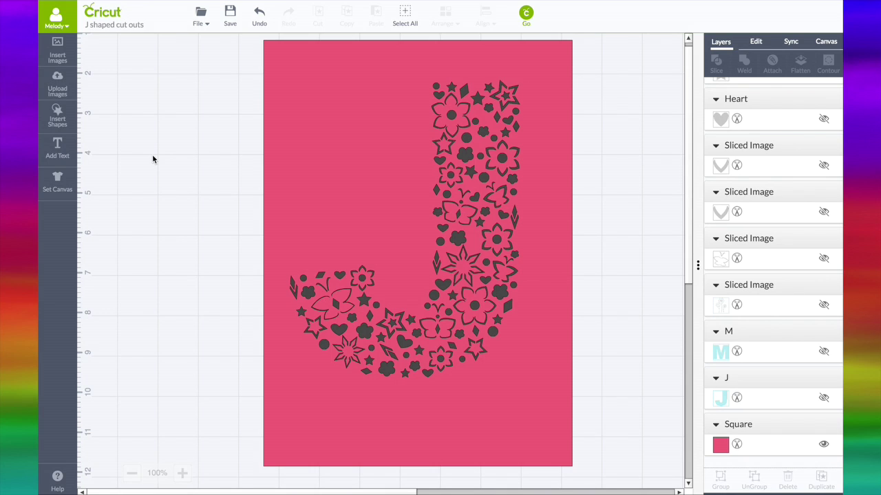
# Step: Add a text with the person's first name, and move the pink rectangle and J aside to make room for it
pyautogui.click(58, 147)
pyautogui.write('Mel')
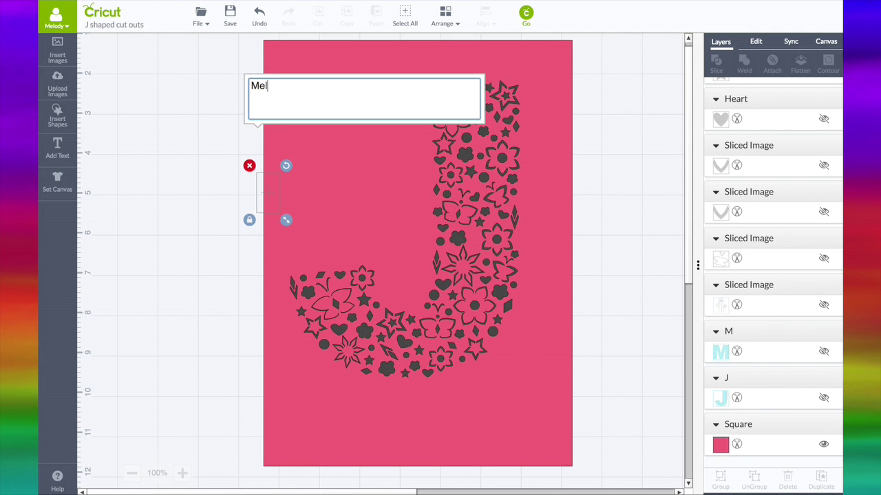
pyautogui.write('ody')
pyautogui.click(259, 200)
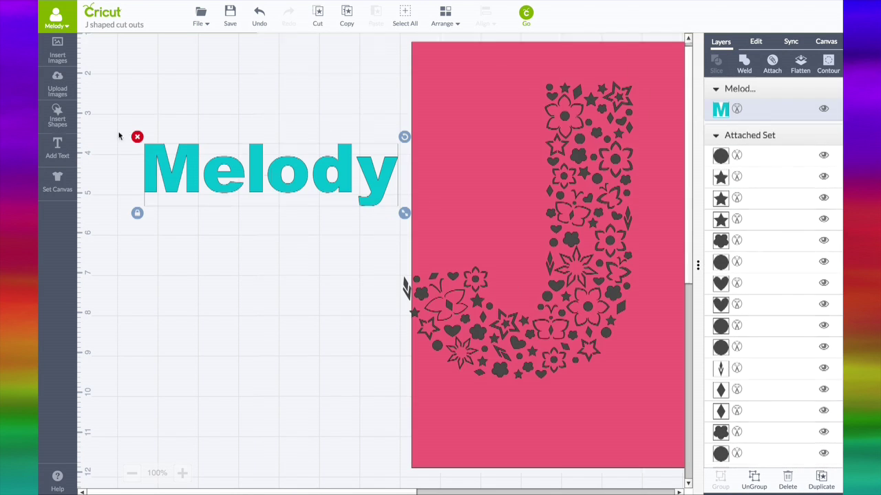
# Step: Insert a square, stretch it into a thin vertical bar about 0.07 in wide and 2.32 in high, and duplicate it twice
pyautogui.click(60, 119)
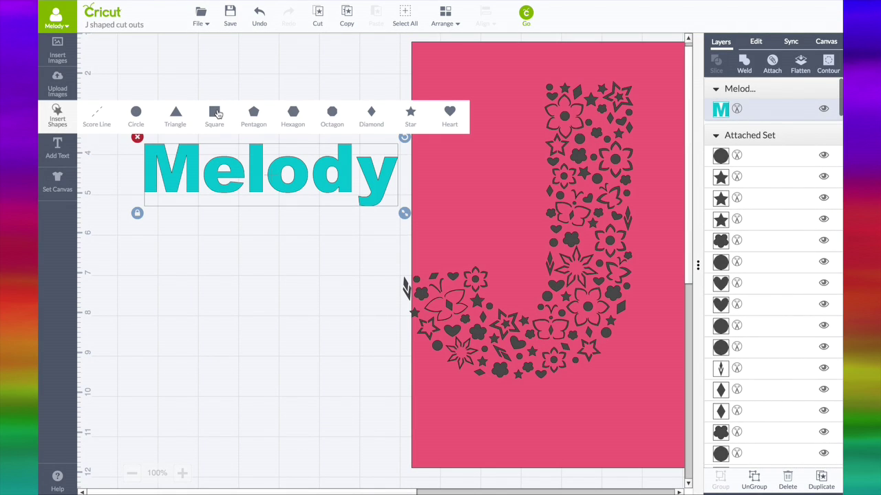
pyautogui.click(214, 112)
pyautogui.moveTo(415, 335); pyautogui.dragTo(318, 333)
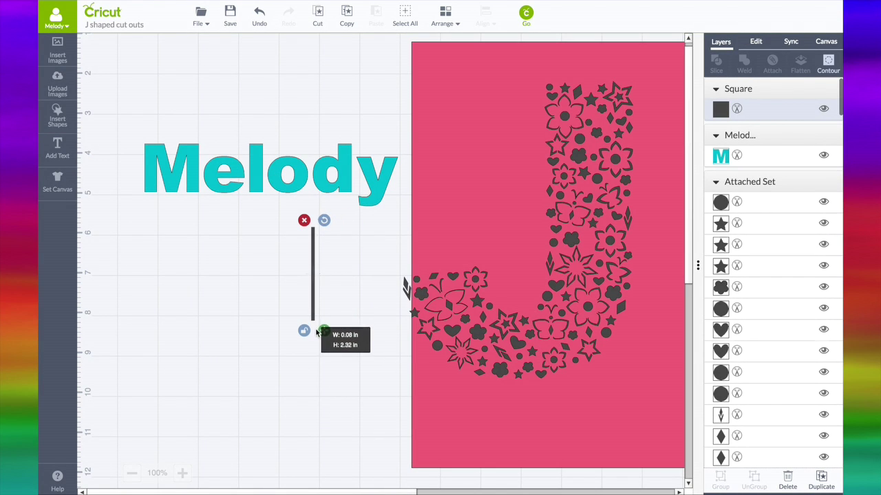
pyautogui.moveTo(317, 333); pyautogui.dragTo(318, 333)
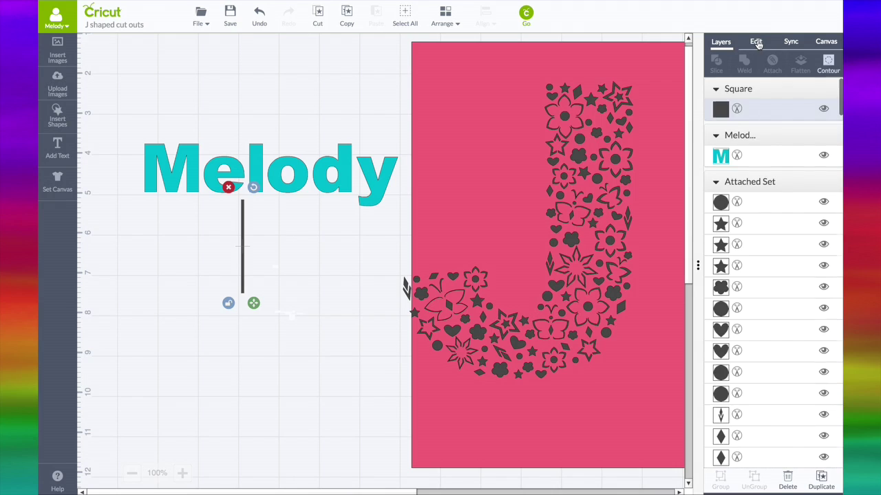
pyautogui.click(756, 43)
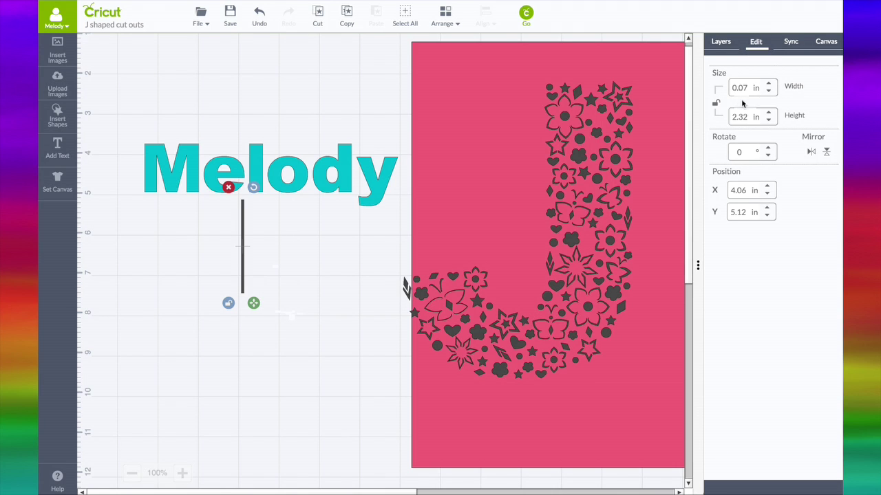
pyautogui.click(720, 41)
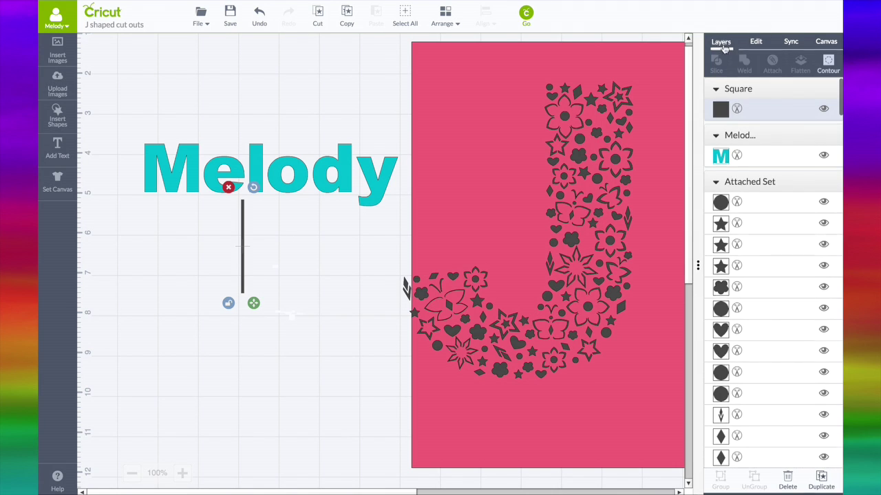
pyautogui.click(821, 479)
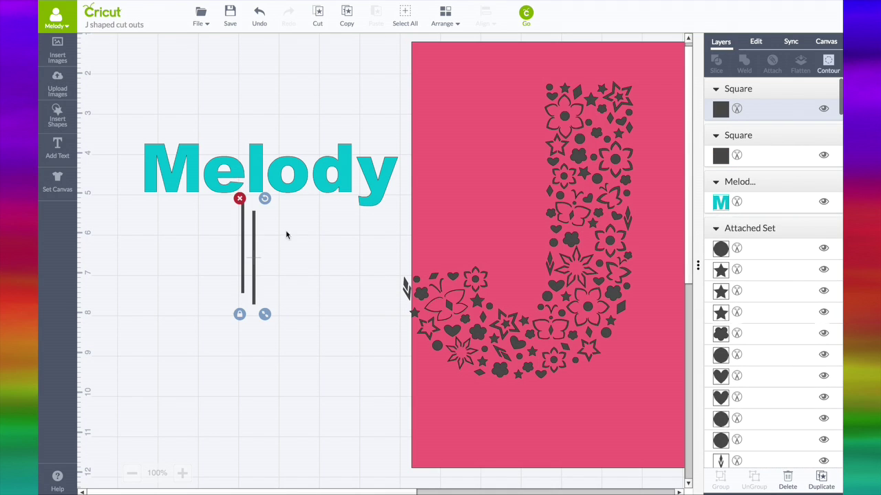
pyautogui.hotkey('ctrl', 'd')
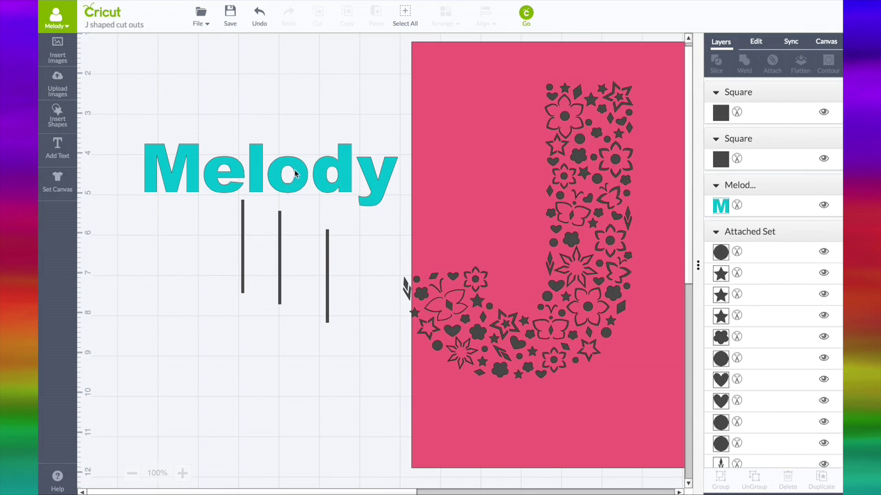
# Step: Shorten the first bar, place it over the inner edge of the name's letter e, and slice it out of the text
pyautogui.click(245, 226)
pyautogui.moveTo(250, 296); pyautogui.dragTo(247, 212)
pyautogui.scroll(5, 230, 191)
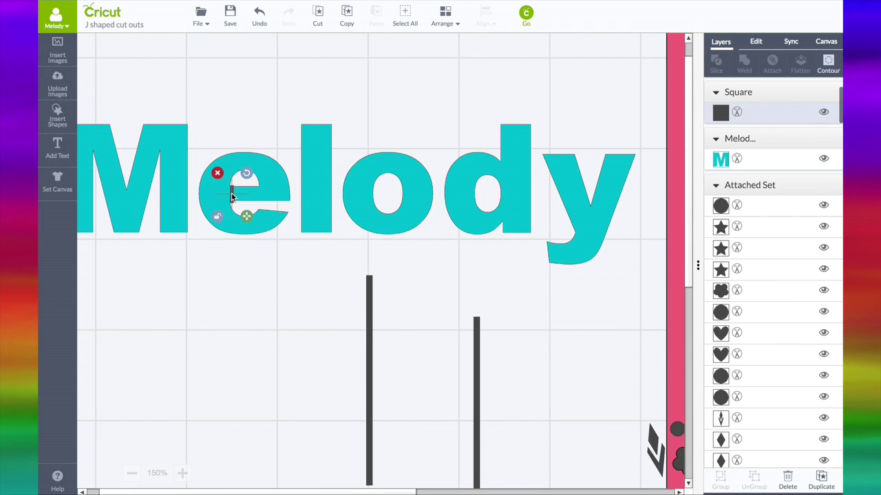
pyautogui.click(308, 184)
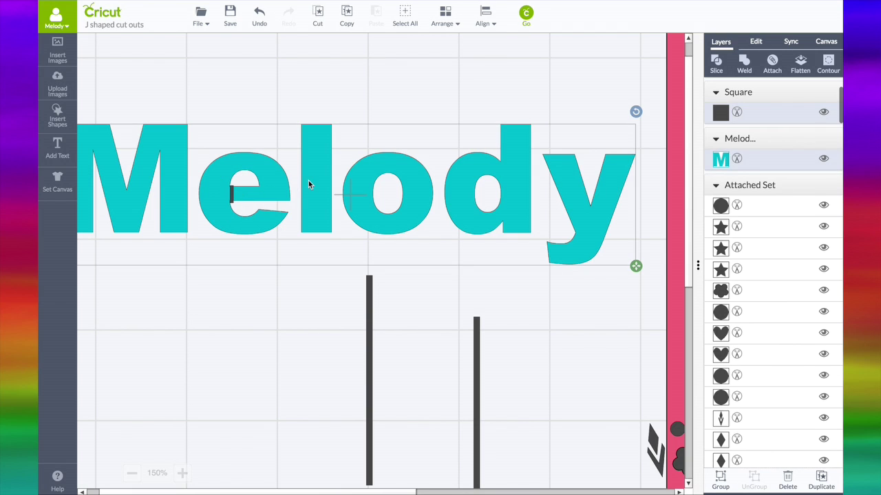
pyautogui.click(717, 63)
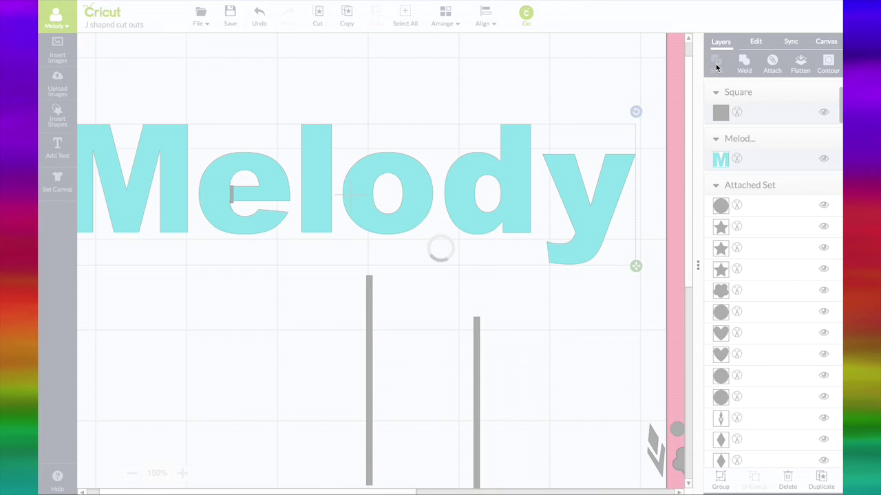
# Step: Move the leftover sliced pieces out of the letter e to the empty area below the name
pyautogui.moveTo(231, 197); pyautogui.dragTo(235, 298)
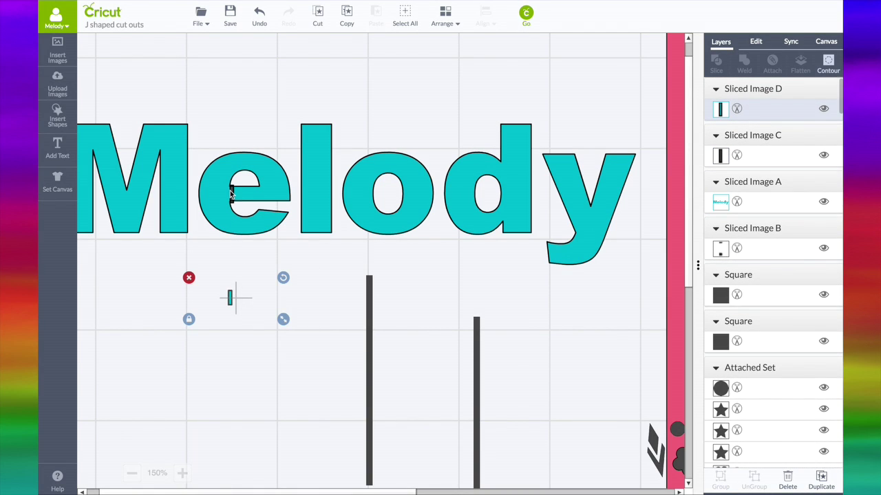
pyautogui.moveTo(231, 198); pyautogui.dragTo(234, 323)
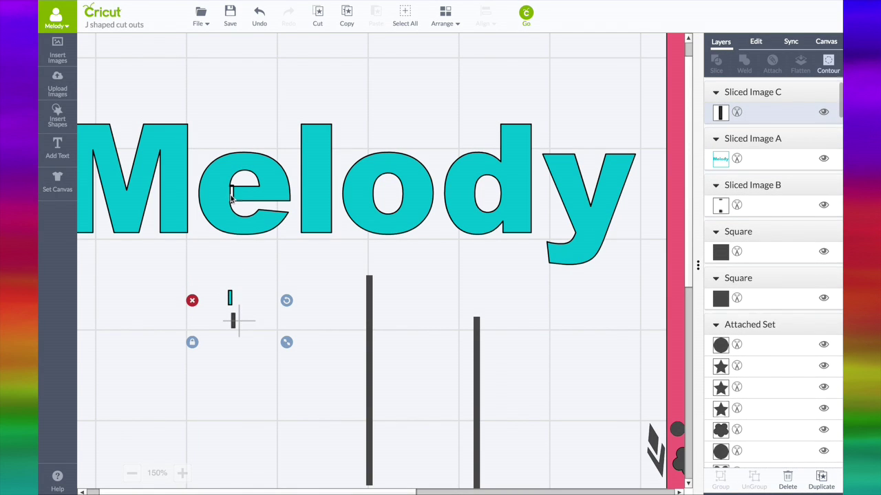
pyautogui.click(232, 195)
pyautogui.moveTo(231, 197); pyautogui.dragTo(231, 141)
pyautogui.moveTo(232, 202); pyautogui.dragTo(241, 361)
# Step: Resize the second bar to about 0.05 by 1.82 in and line it up vertically through the middle of the letter o
pyautogui.moveTo(261, 149); pyautogui.dragTo(268, 223)
pyautogui.moveTo(369, 313); pyautogui.dragTo(391, 151)
pyautogui.moveTo(409, 341); pyautogui.dragTo(406, 343)
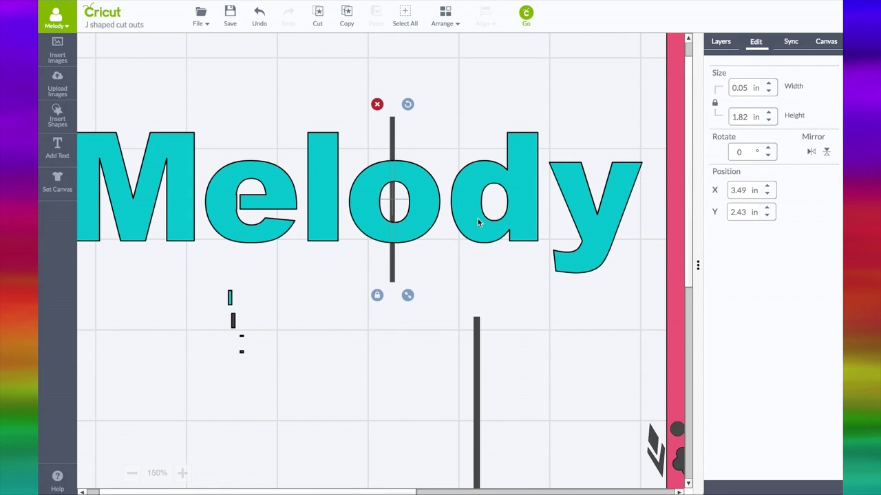
pyautogui.moveTo(393, 259); pyautogui.dragTo(390, 260)
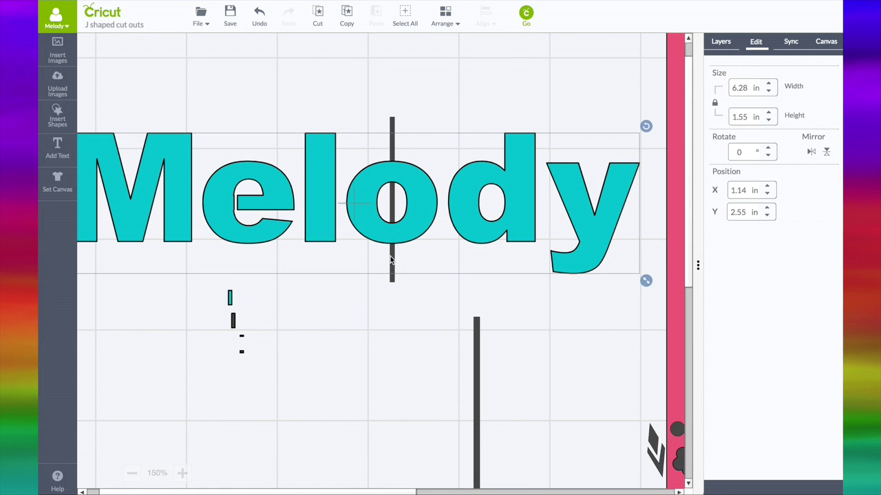
pyautogui.click(437, 316)
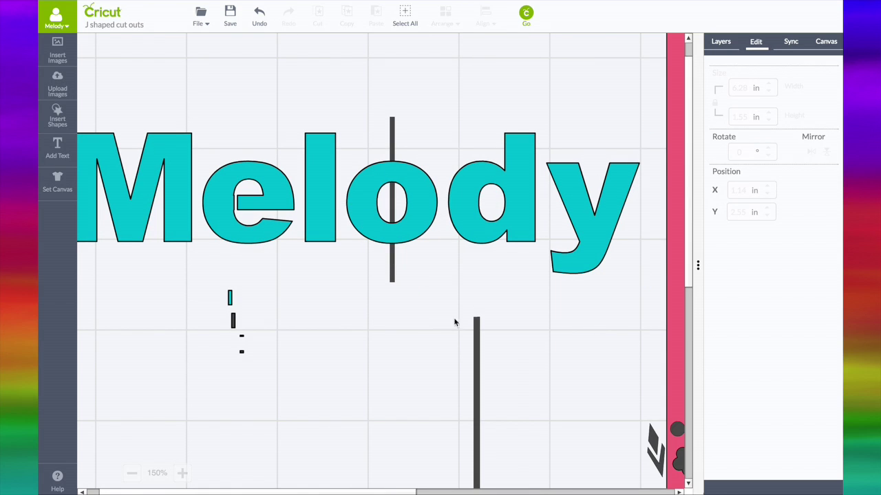
# Step: Slice the name with the bar through the letter o and move the cut pieces below the name
pyautogui.click(393, 125)
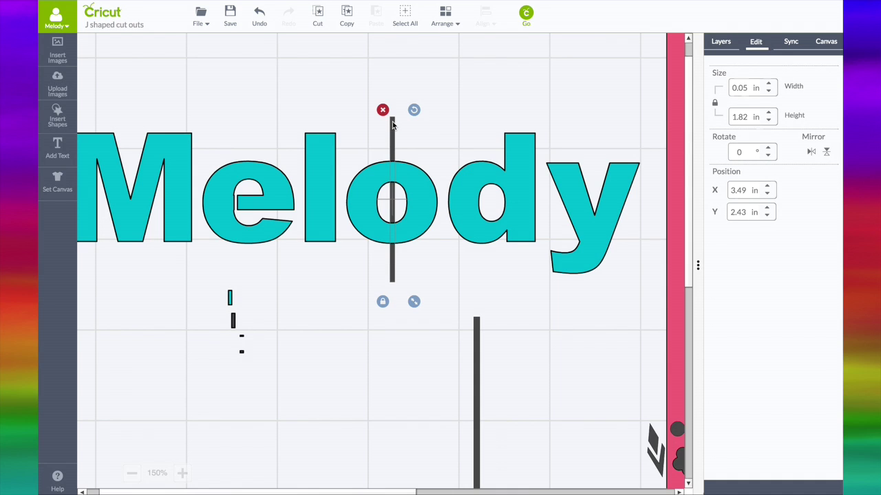
pyautogui.click(504, 173)
pyautogui.click(721, 42)
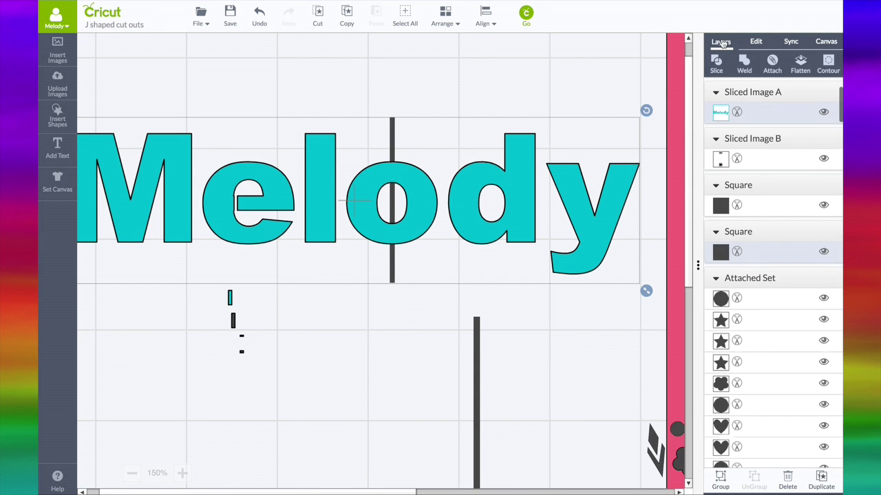
pyautogui.click(717, 65)
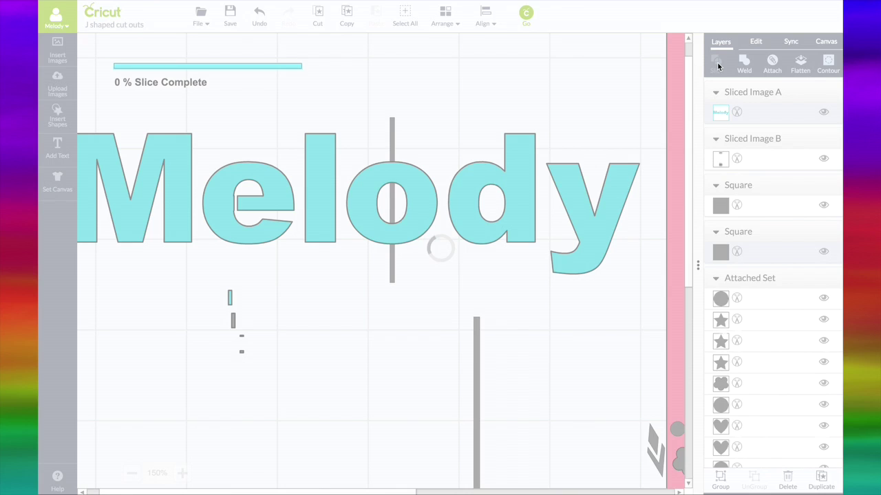
pyautogui.moveTo(393, 140); pyautogui.dragTo(336, 339)
pyautogui.moveTo(391, 239); pyautogui.dragTo(399, 395)
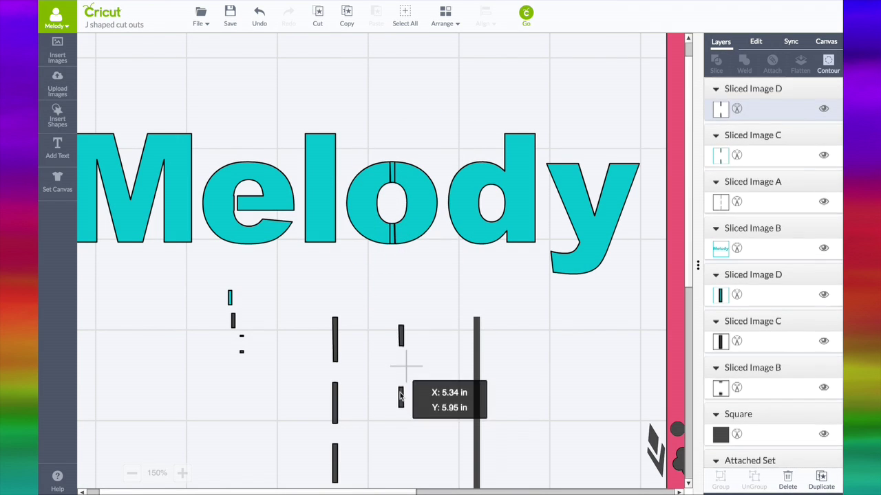
# Step: Resize the remaining bar to about 0.05 by 1.68 in and position it where the letter d's bowl meets its stem
pyautogui.moveTo(476, 332); pyautogui.dragTo(507, 124)
pyautogui.click(756, 41)
pyautogui.click(768, 92)
pyautogui.click(768, 92)
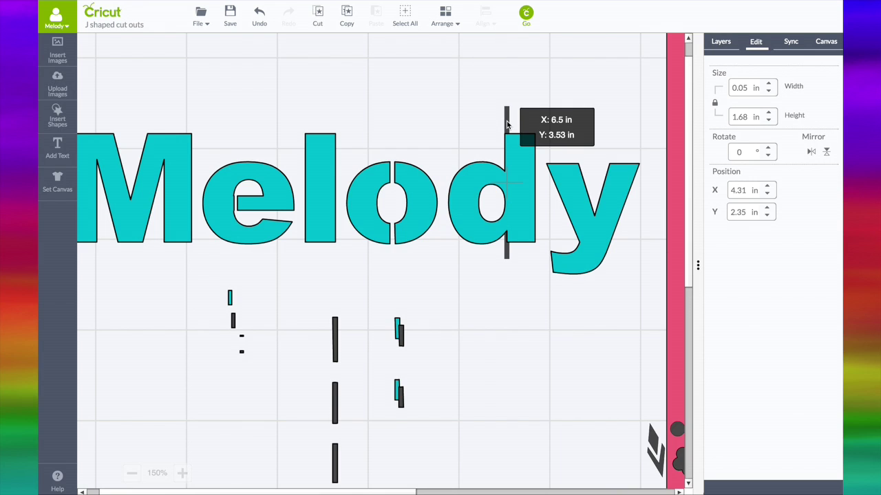
pyautogui.moveTo(506, 124); pyautogui.dragTo(507, 123)
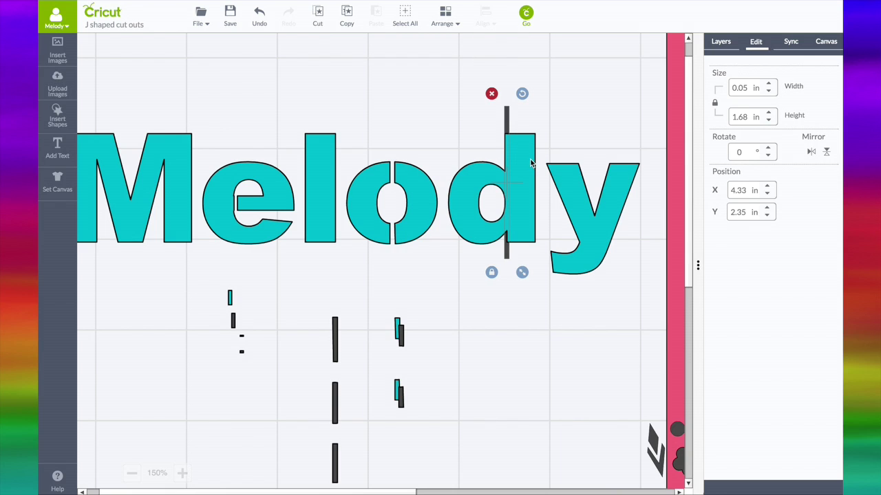
# Step: Slice the name with the bar through the letter d and move the cut pieces below the name
pyautogui.keyDown('shift'); pyautogui.click(571, 172); pyautogui.keyUp('shift')
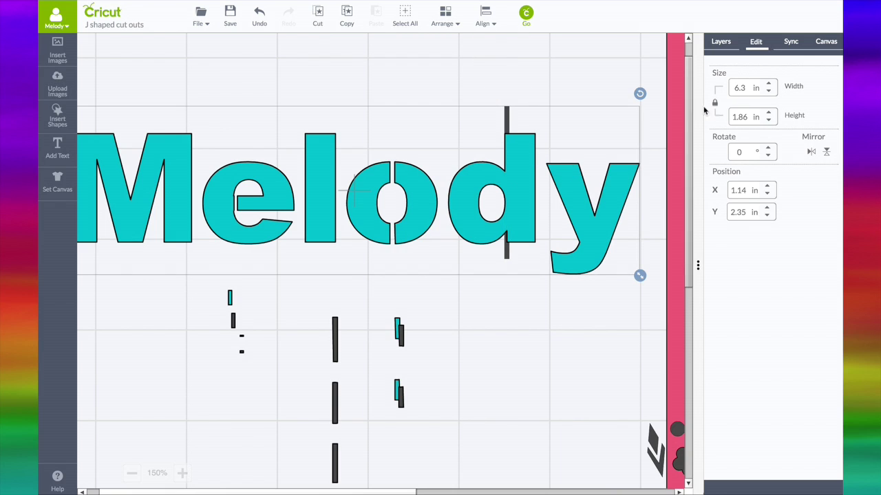
pyautogui.click(721, 42)
pyautogui.click(719, 65)
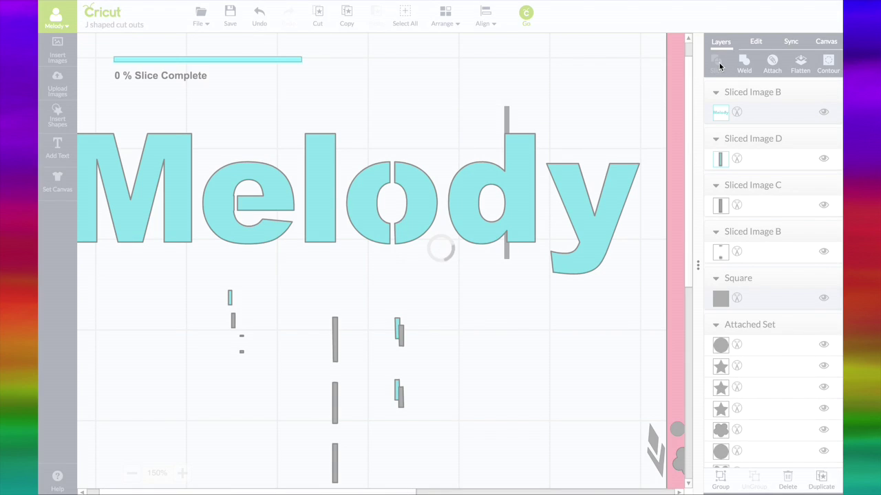
pyautogui.moveTo(507, 164); pyautogui.dragTo(380, 447)
pyautogui.moveTo(506, 194); pyautogui.dragTo(409, 428)
pyautogui.moveTo(505, 160); pyautogui.dragTo(356, 391)
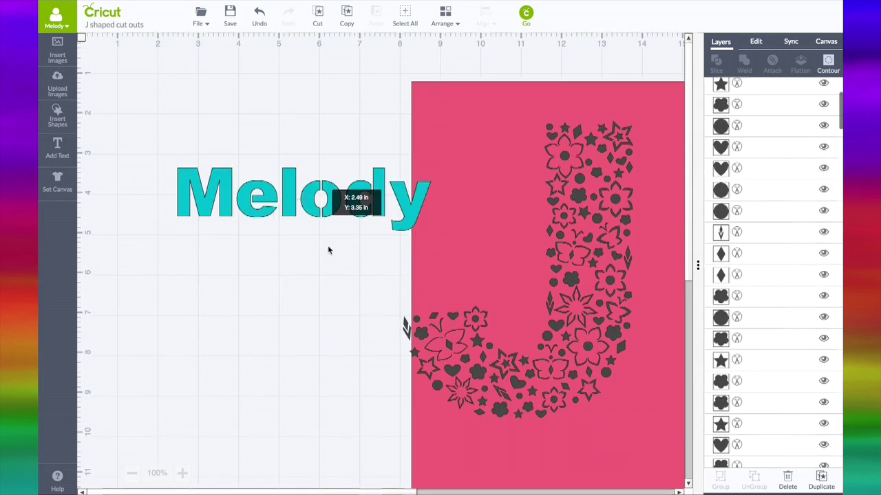
# Step: Move the name up out of the way and center the J horizontally on the pink rectangle
pyautogui.moveTo(334, 200); pyautogui.dragTo(219, 125)
pyautogui.moveTo(596, 185); pyautogui.dragTo(636, 182)
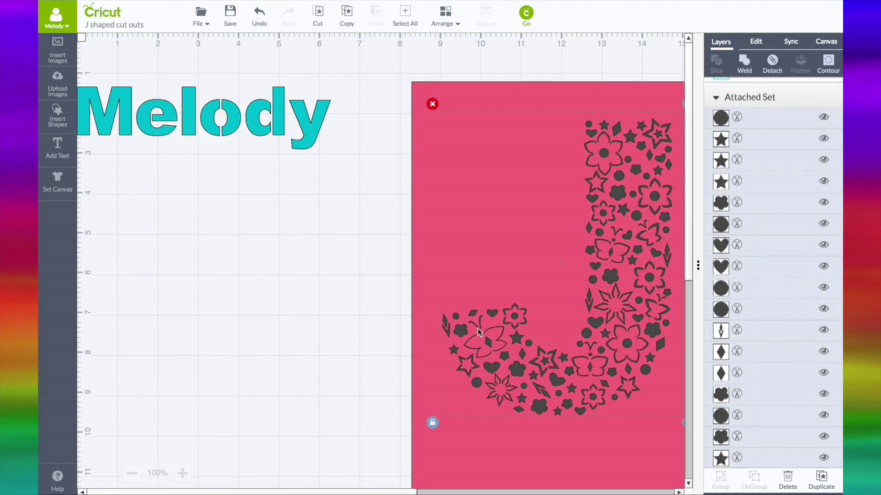
pyautogui.moveTo(342, 493); pyautogui.dragTo(359, 493)
pyautogui.moveTo(479, 248); pyautogui.dragTo(486, 248)
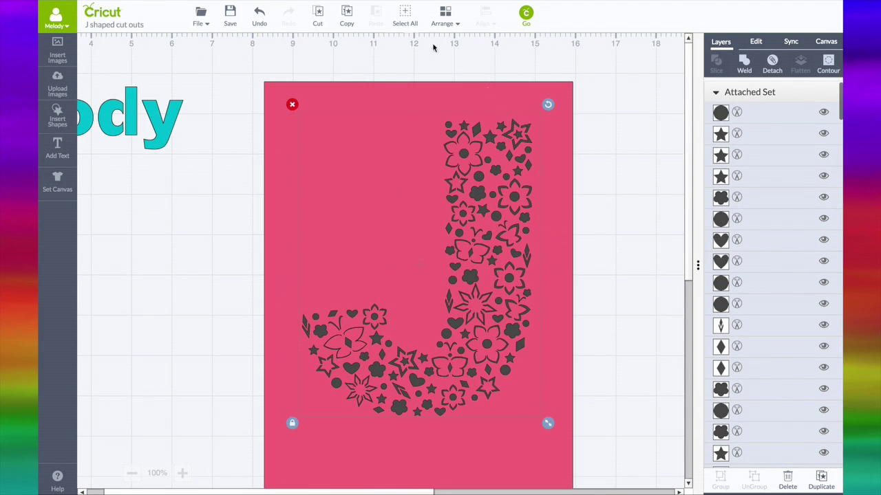
pyautogui.keyDown('shift'); pyautogui.click(325, 83); pyautogui.keyUp('shift')
pyautogui.click(493, 17)
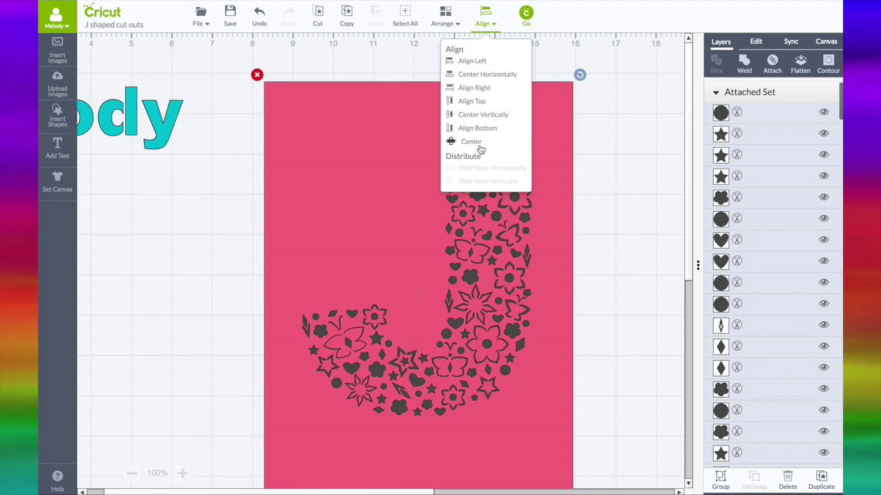
pyautogui.click(477, 77)
# Step: Try attaching the J to the pink rectangle and moving them as one piece, and undo both the move and the attachment
pyautogui.moveTo(209, 39); pyautogui.dragTo(435, 356)
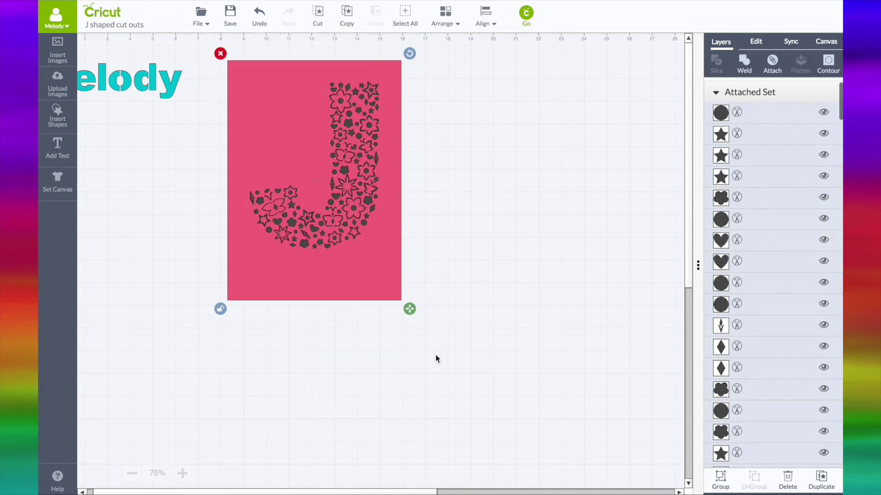
pyautogui.click(772, 63)
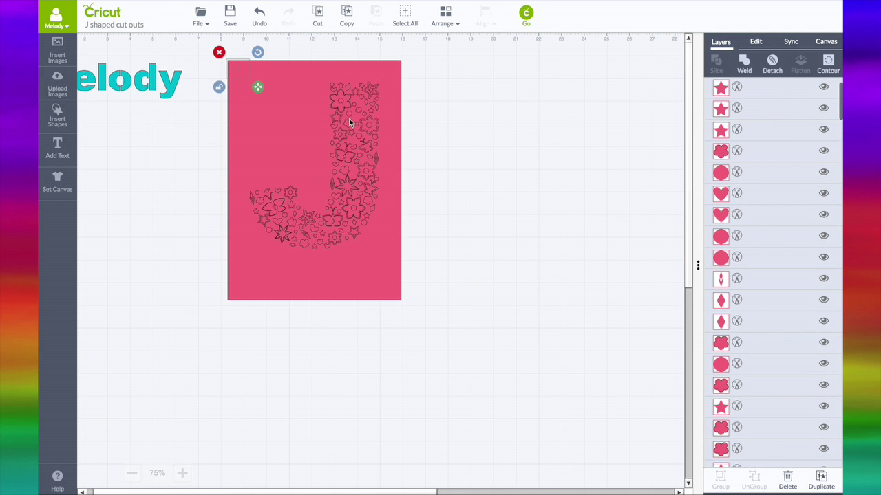
pyautogui.moveTo(347, 122); pyautogui.dragTo(405, 146)
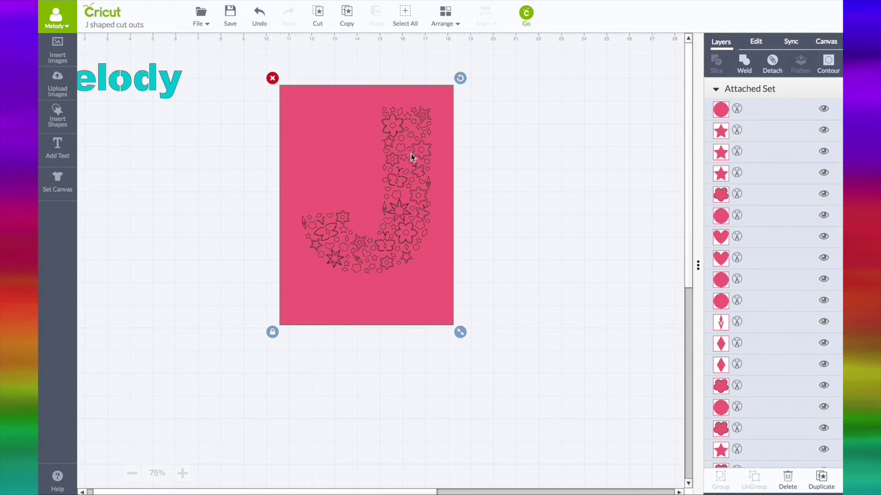
pyautogui.click(259, 13)
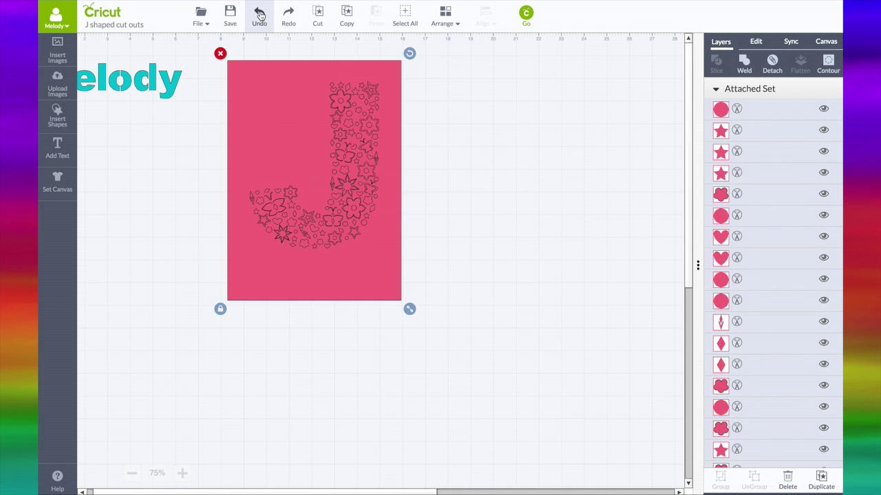
pyautogui.click(259, 14)
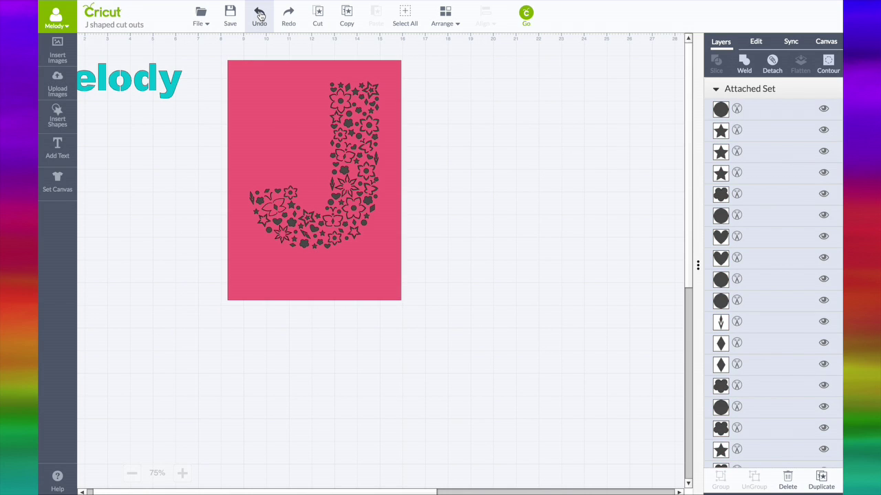
# Step: Weld the J's cut-out shapes into a single image and select it together with the pink rectangle
pyautogui.click(320, 240)
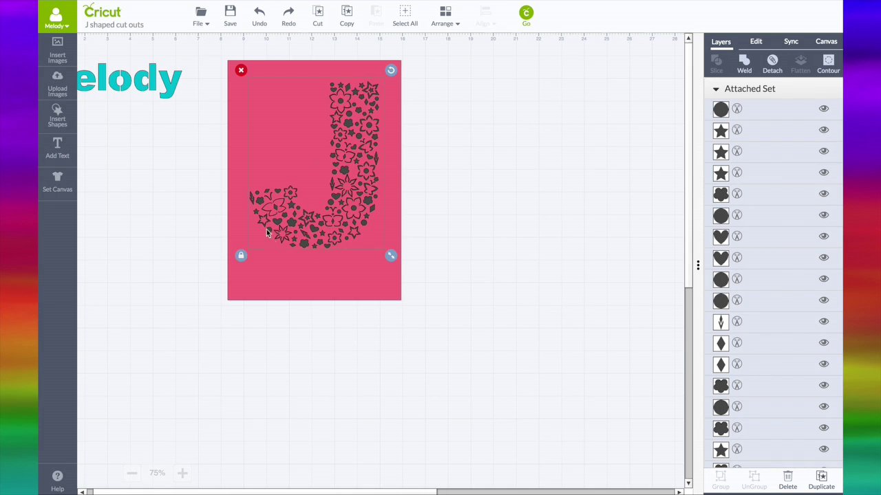
pyautogui.click(744, 67)
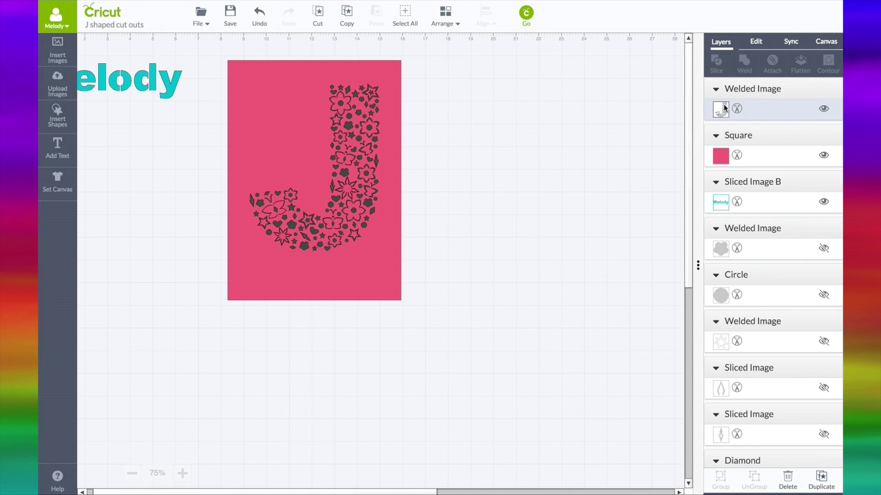
pyautogui.moveTo(196, 44); pyautogui.dragTo(446, 347)
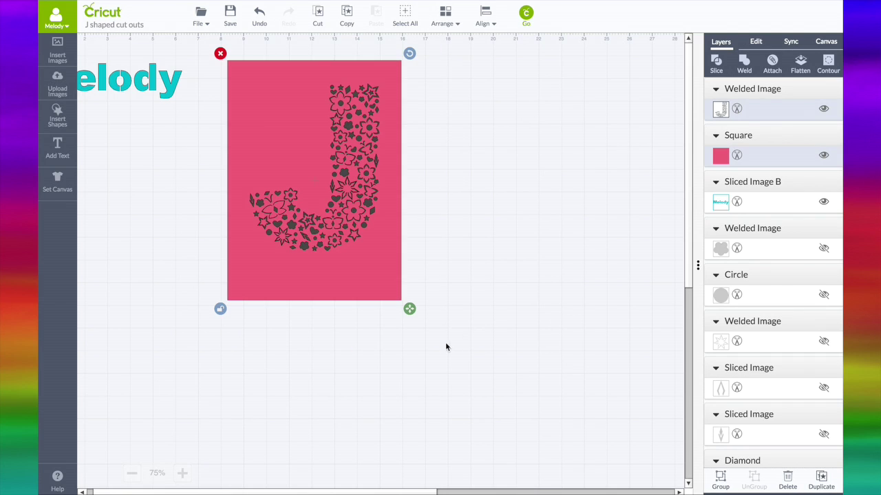
# Step: Slice the J out of the pink rectangle and move the two cut-out J pieces away from it
pyautogui.click(720, 60)
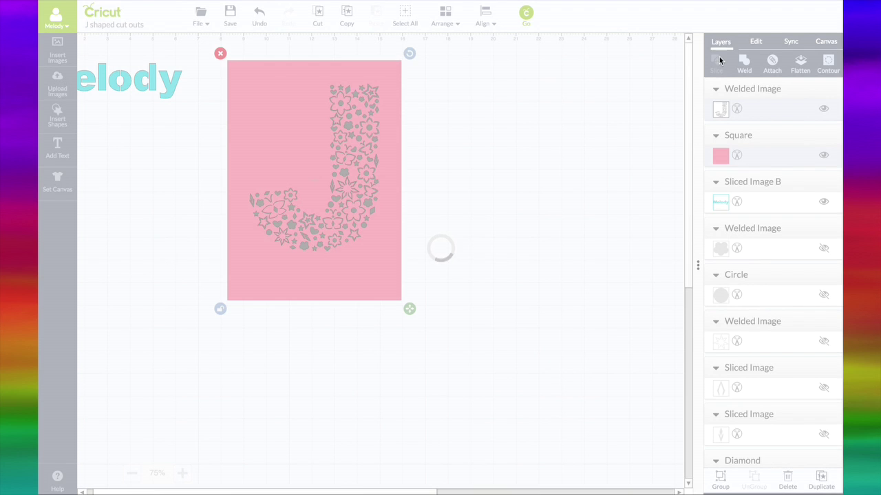
pyautogui.moveTo(383, 142); pyautogui.dragTo(592, 151)
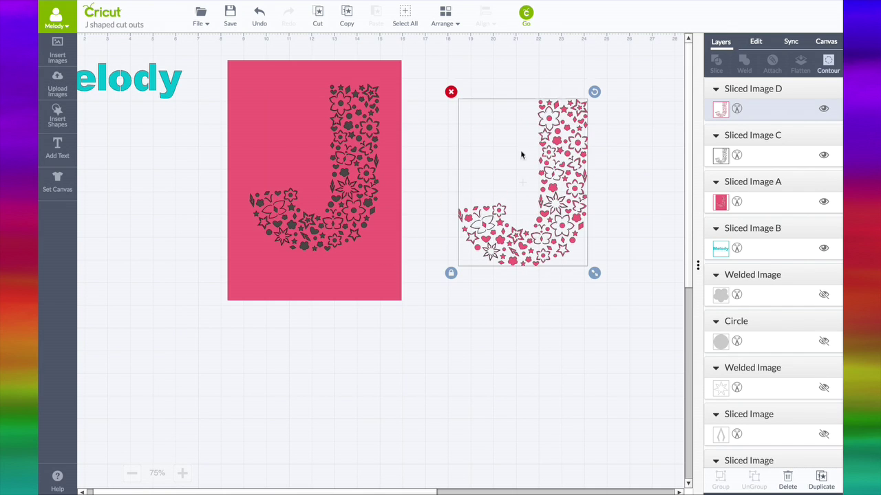
pyautogui.click(370, 130)
pyautogui.moveTo(370, 131); pyautogui.dragTo(655, 177)
pyautogui.moveTo(316, 144); pyautogui.dragTo(298, 163)
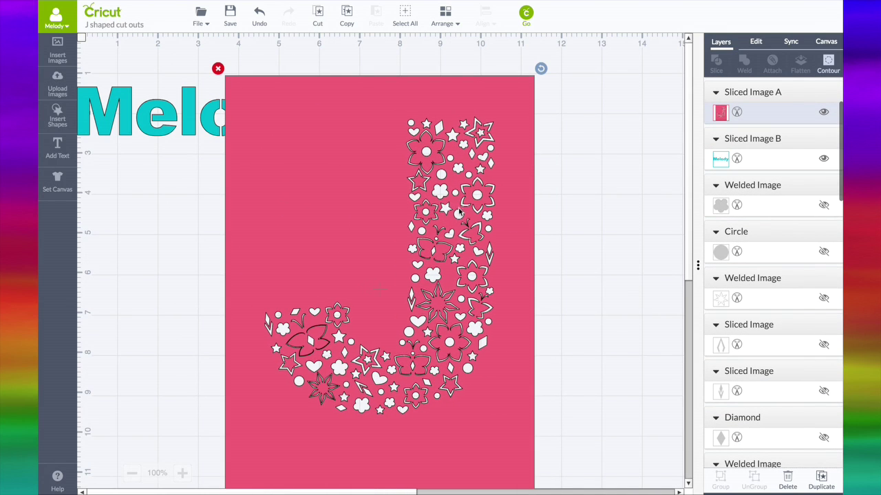
# Step: Insert a large purple square as a backing and send it behind the pink rectangle
pyautogui.moveTo(457, 218); pyautogui.dragTo(482, 225)
pyautogui.click(57, 114)
pyautogui.click(214, 113)
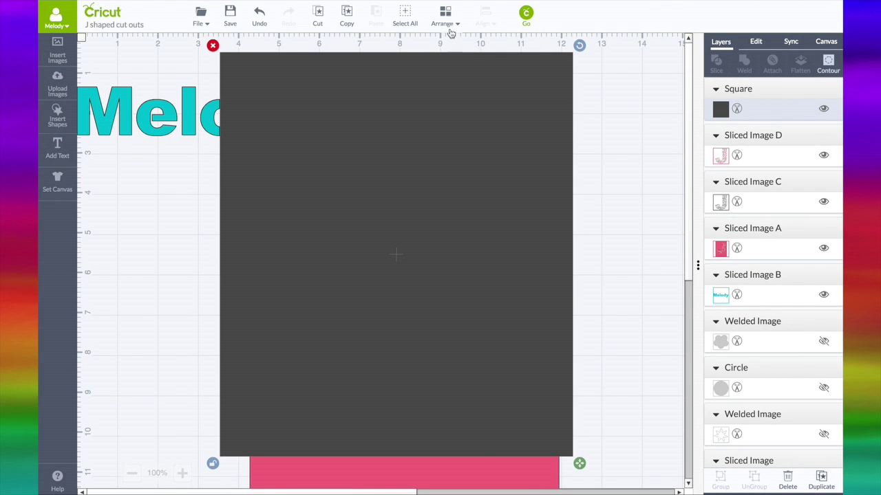
pyautogui.click(445, 21)
pyautogui.click(448, 49)
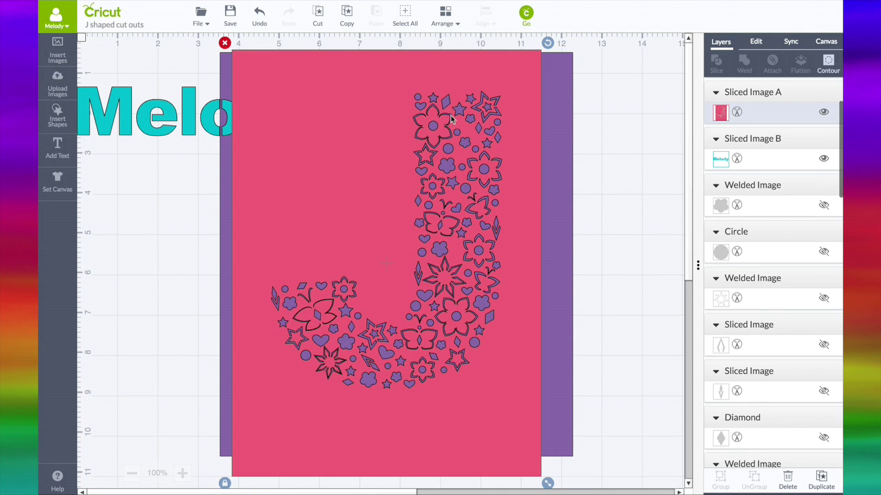
# Step: Move the stencil name below the J on the pink rectangle and bring it to the front
pyautogui.moveTo(183, 127); pyautogui.dragTo(383, 440)
pyautogui.click(446, 15)
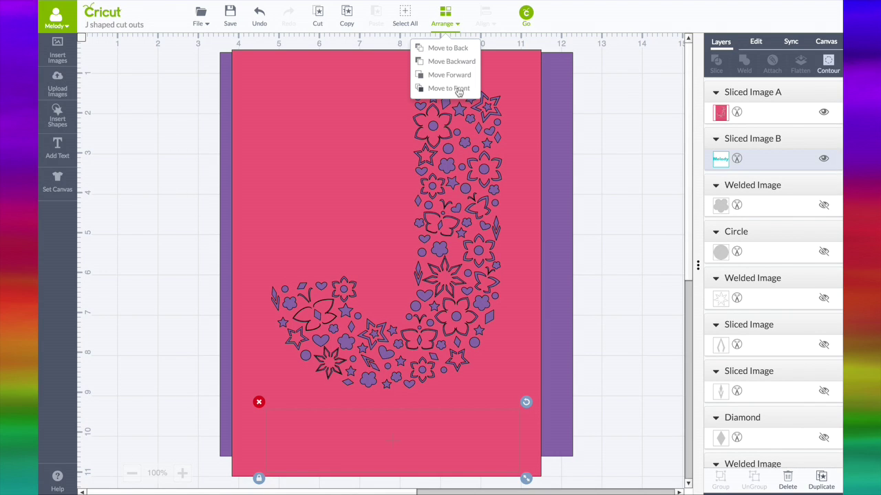
pyautogui.click(459, 89)
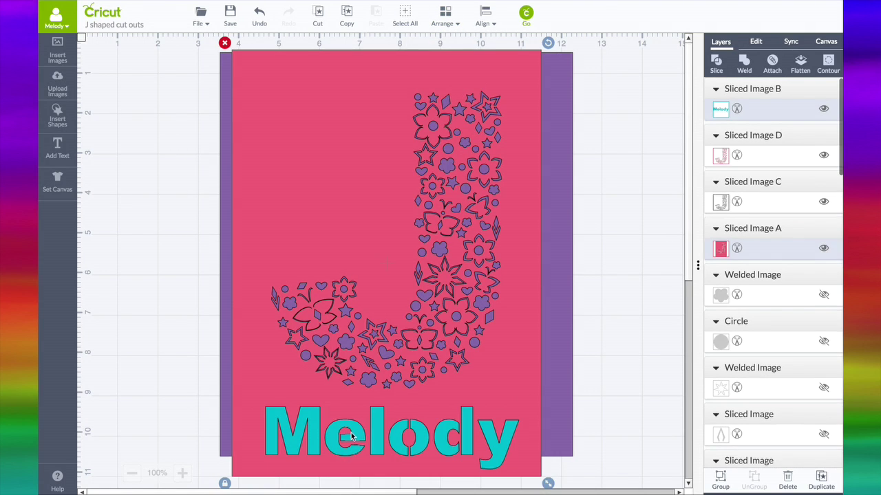